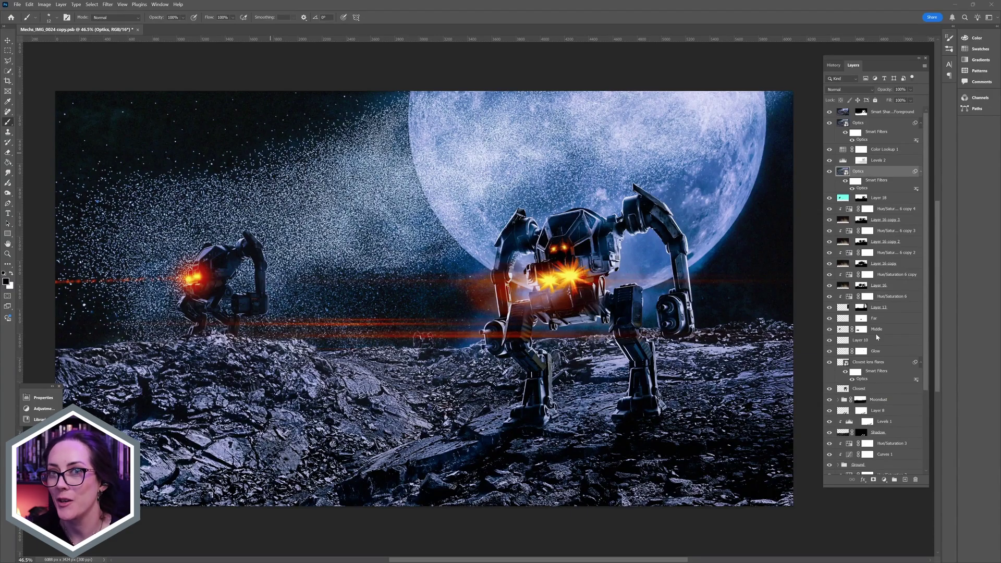
Fit the image on screen, then isolate the Ground group and expand its layers.
{"action": "scroll", "coordinate": [876, 337], "scroll_direction": "down", "scroll_amount": 5}
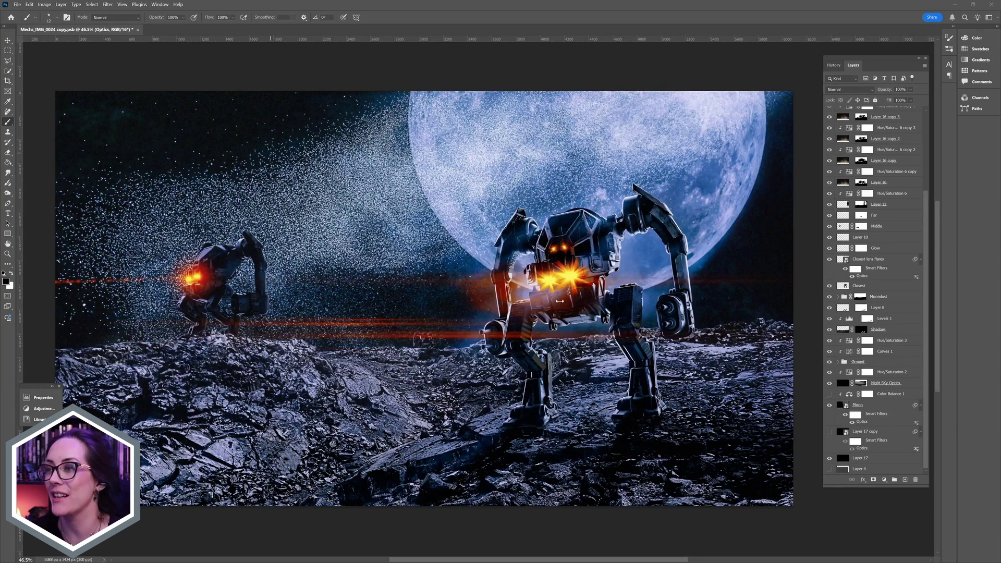
{"action": "scroll", "coordinate": [572, 295], "scroll_direction": "up", "scroll_amount": 2}
{"action": "scroll", "coordinate": [617, 265], "scroll_direction": "up", "scroll_amount": 3}
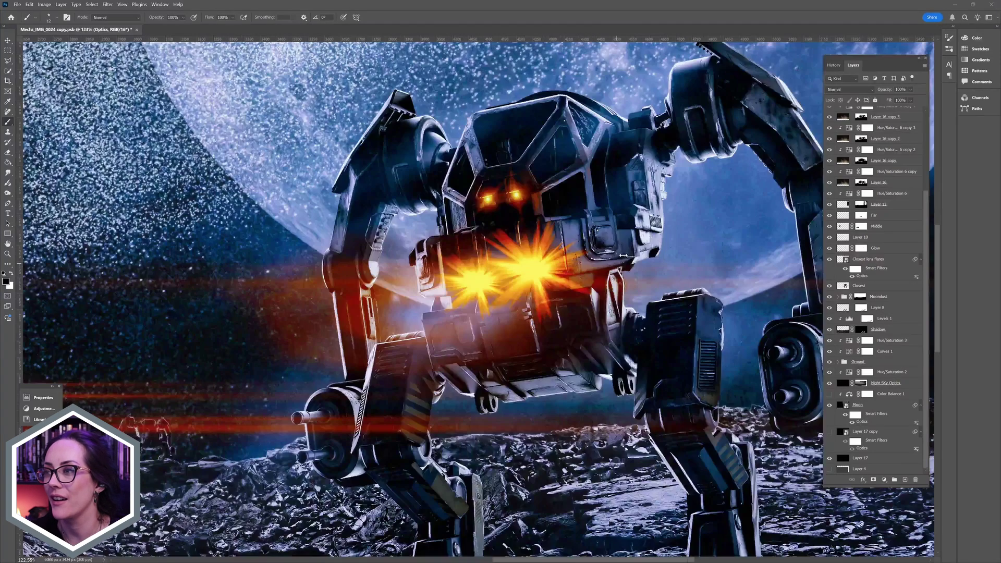
{"action": "left_click_drag", "start_coordinate": [599, 265], "coordinate": [535, 304]}
{"action": "scroll", "coordinate": [535, 303], "scroll_direction": "down", "scroll_amount": 2}
{"action": "scroll", "coordinate": [525, 276], "scroll_direction": "down", "scroll_amount": 3}
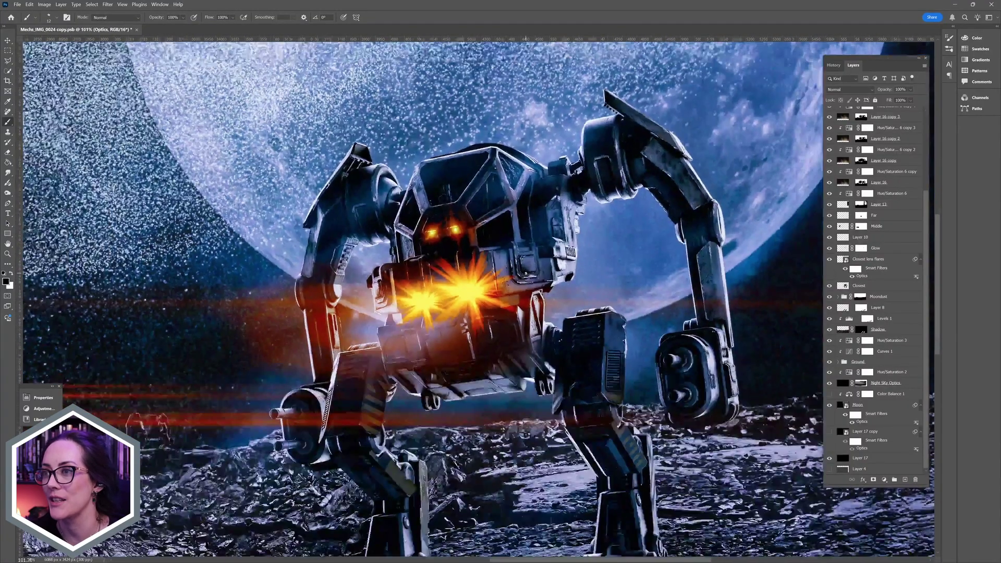
{"action": "key", "text": "ctrl+0"}
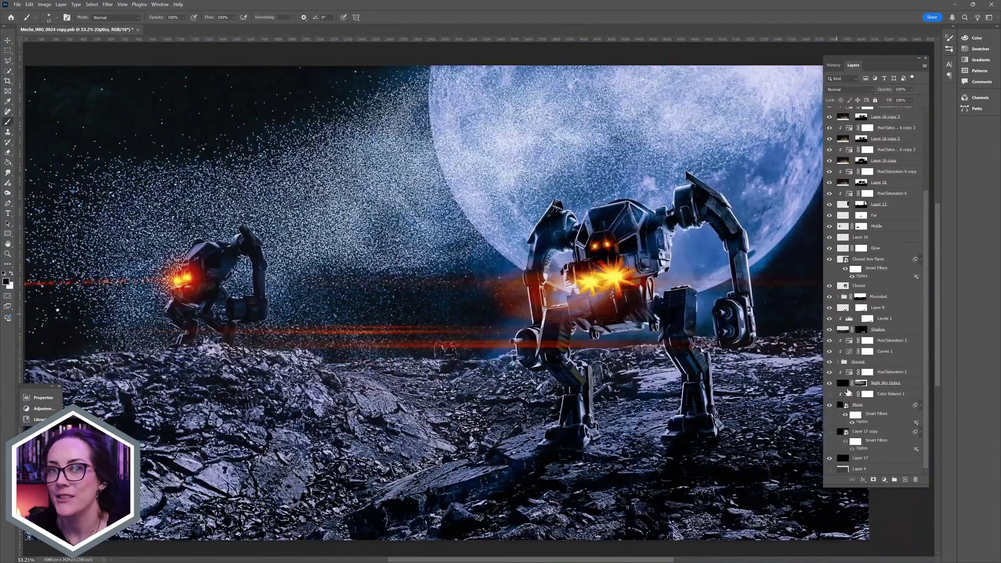
{"action": "left_click", "coordinate": [830, 362], "text": "alt"}
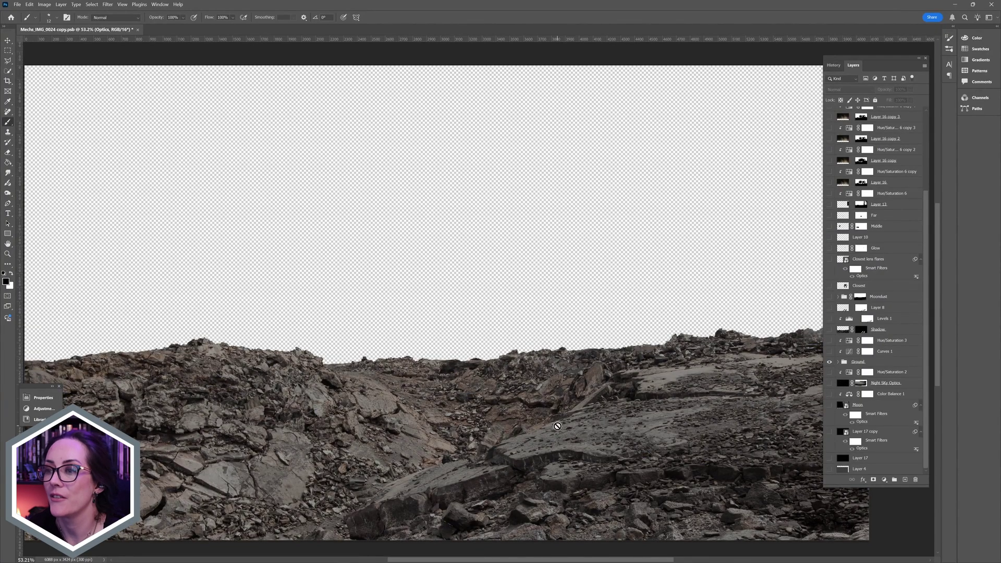
{"action": "left_click", "coordinate": [839, 363]}
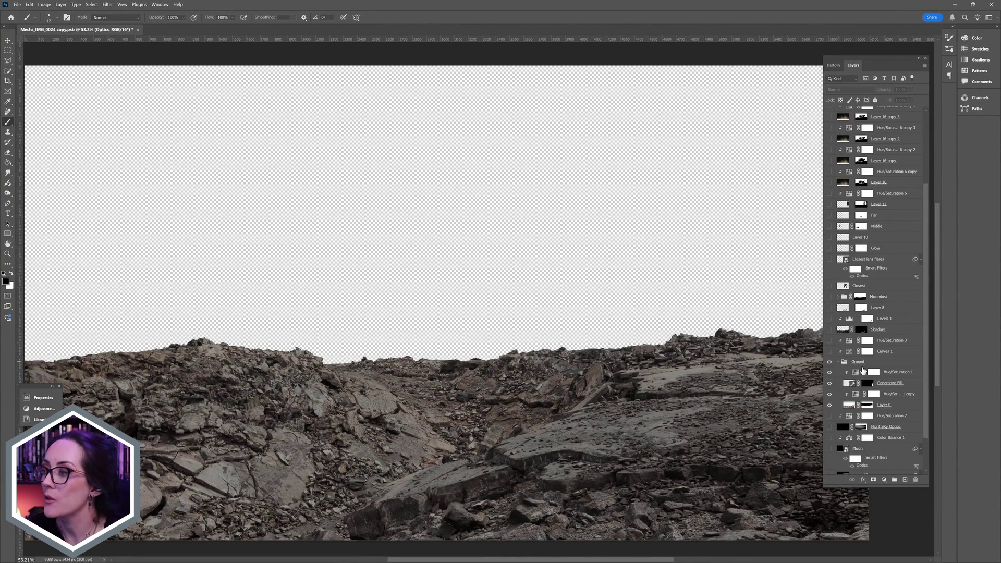
Hide Hue/Saturation 1 and compare the Generative Fill rock extension and Layer 0 on and off.
{"action": "left_click_drag", "start_coordinate": [689, 390], "coordinate": [609, 385]}
{"action": "left_click", "coordinate": [830, 372]}
{"action": "left_click", "coordinate": [830, 383]}
{"action": "left_click", "coordinate": [830, 383]}
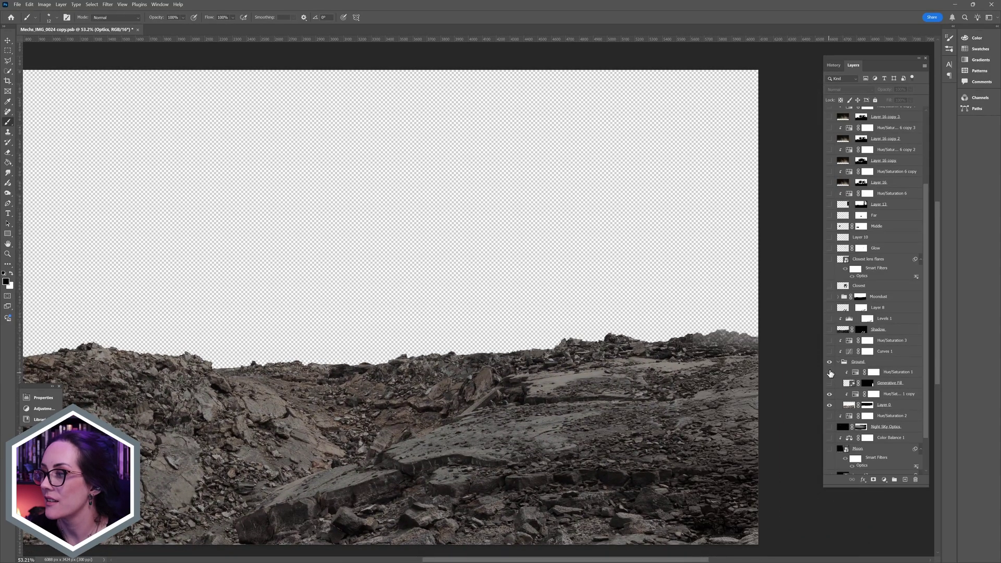
{"action": "left_click", "coordinate": [830, 383]}
{"action": "left_click", "coordinate": [830, 404]}
{"action": "left_click", "coordinate": [830, 404]}
Compare Hue/Sat 1 copy on and off, restore the Generative Fill extension, and collapse Ground.
{"action": "left_click", "coordinate": [830, 394]}
{"action": "left_click", "coordinate": [830, 394]}
{"action": "left_click", "coordinate": [830, 395]}
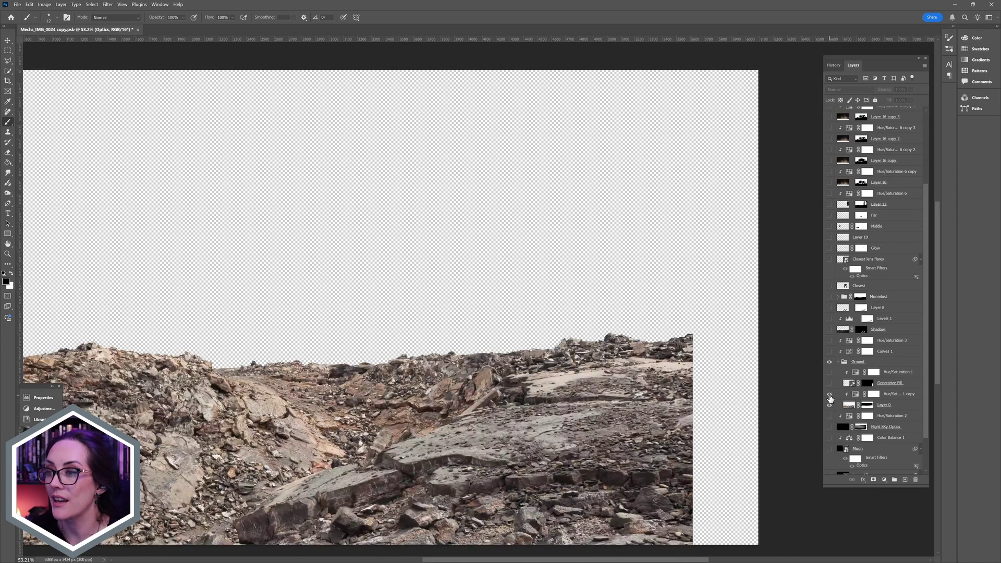
{"action": "left_click", "coordinate": [829, 396]}
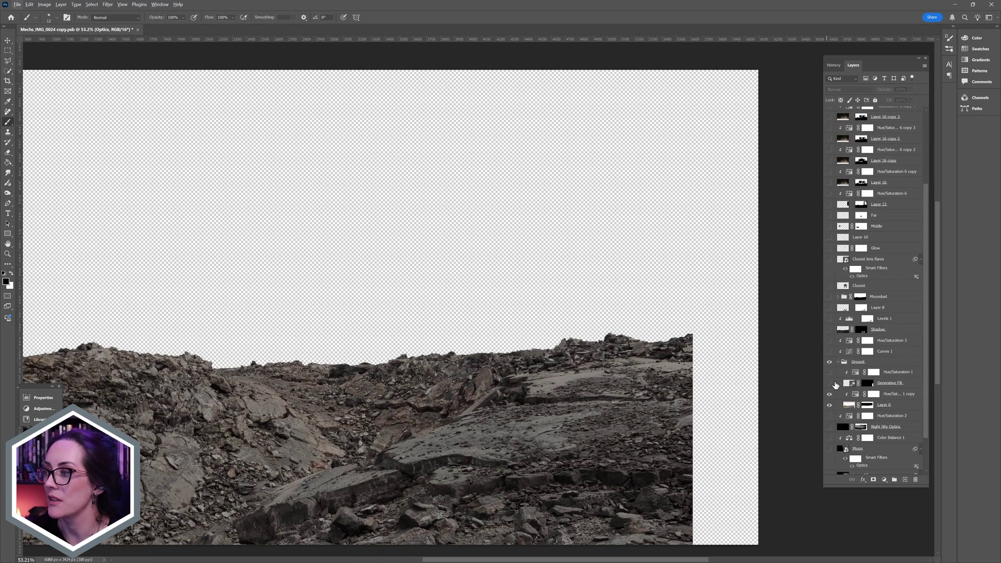
{"action": "left_click", "coordinate": [830, 384]}
{"action": "left_click", "coordinate": [838, 362]}
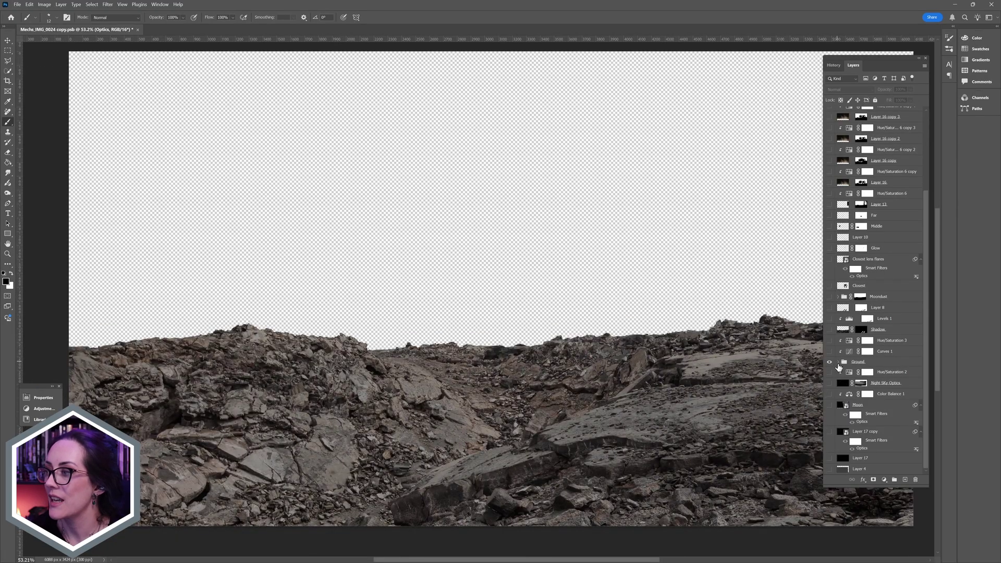
Show black Layer 17 and the Layer 17 copy starfield above the ground, then select its Optics filter.
{"action": "left_click", "coordinate": [830, 458]}
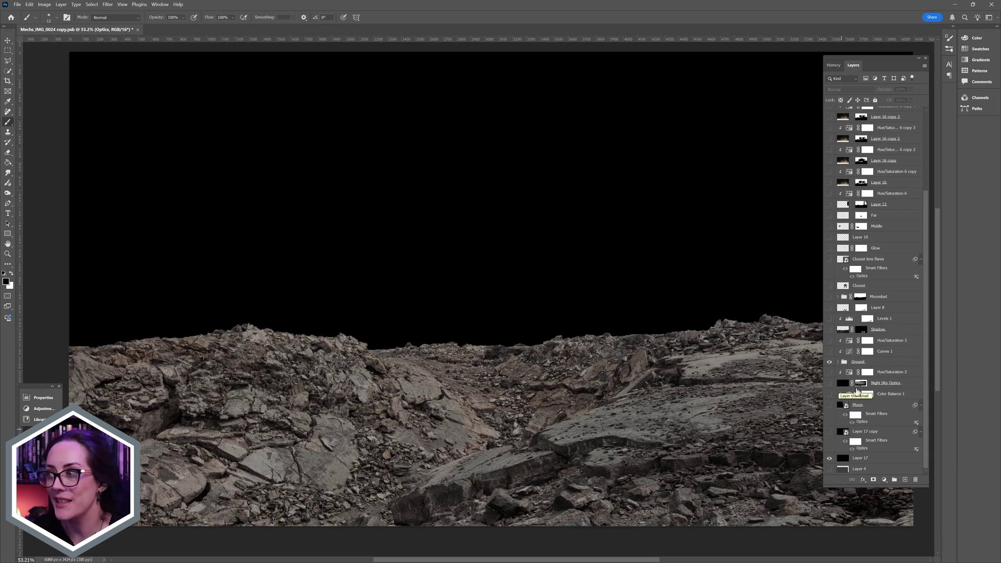
{"action": "left_click_drag", "start_coordinate": [830, 384], "coordinate": [829, 372]}
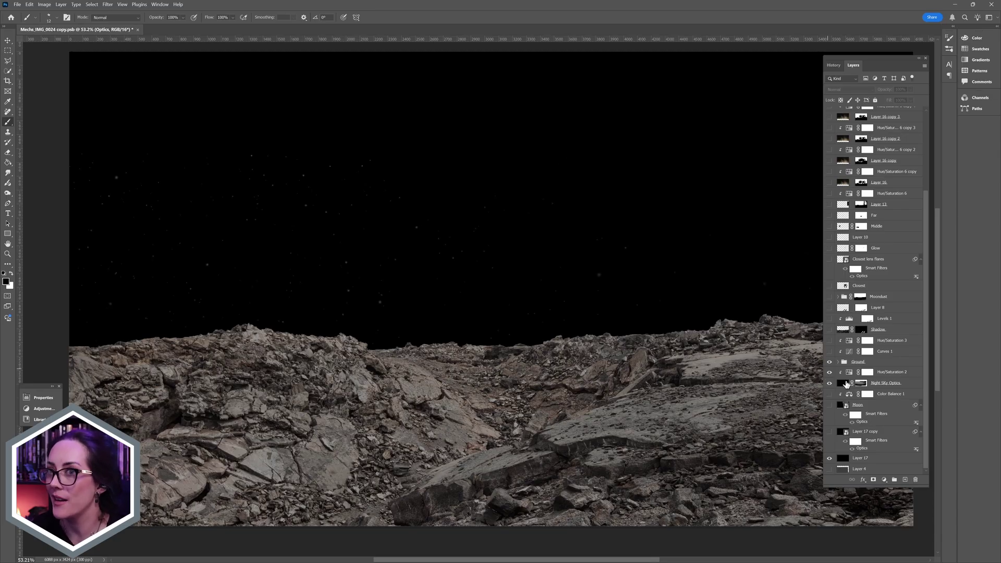
{"action": "mouse_move", "coordinate": [830, 385]}
{"action": "left_mouse_down"}
{"action": "mouse_move", "coordinate": [830, 361]}
{"action": "mouse_move", "coordinate": [829, 384]}
{"action": "left_mouse_up"}
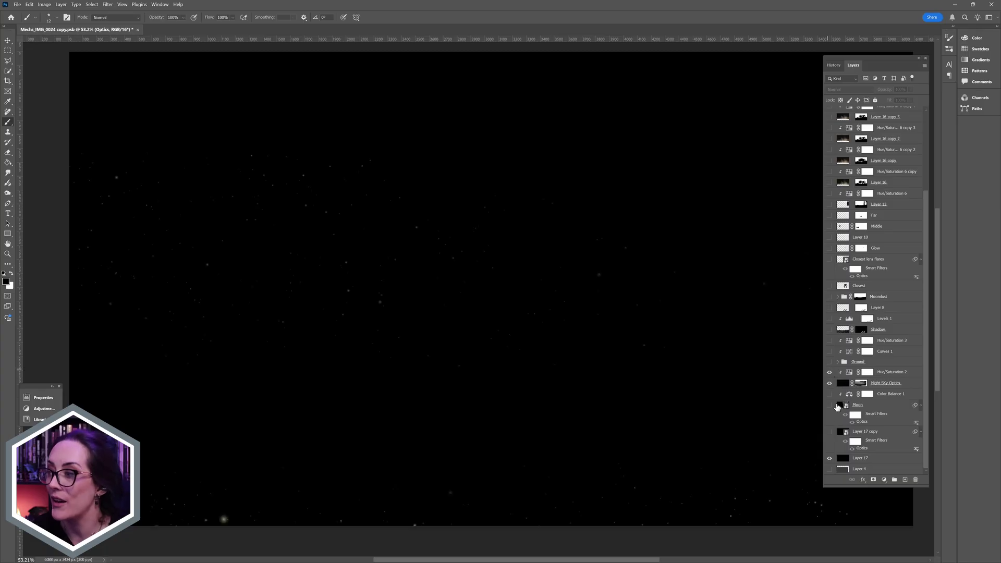
{"action": "left_click", "coordinate": [830, 362]}
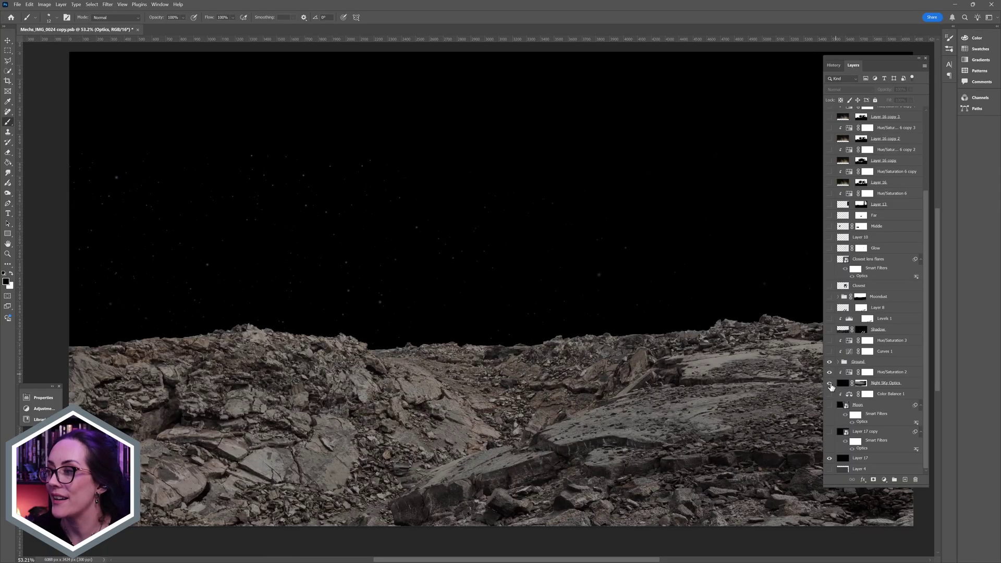
{"action": "left_click", "coordinate": [830, 431]}
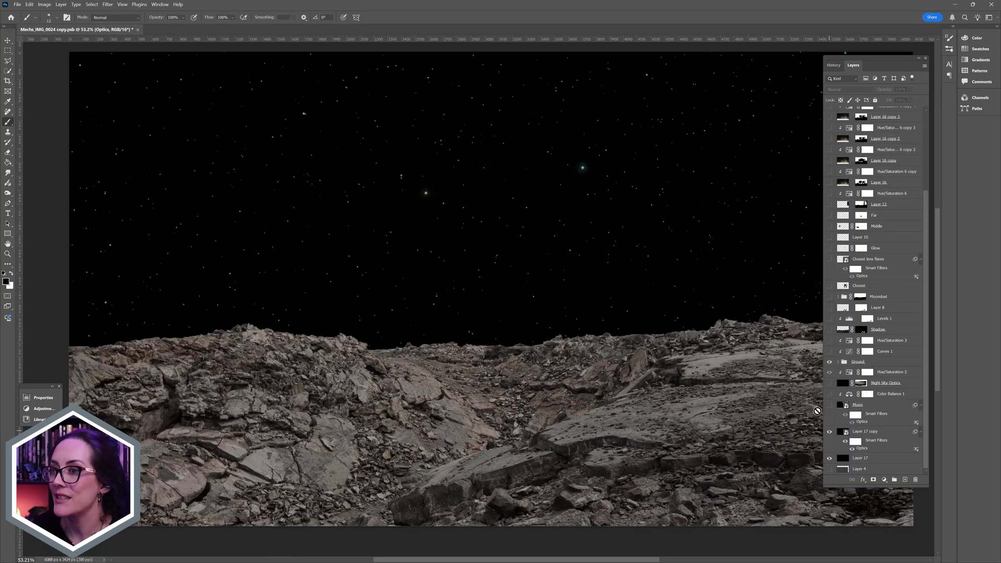
{"action": "left_click", "coordinate": [862, 449]}
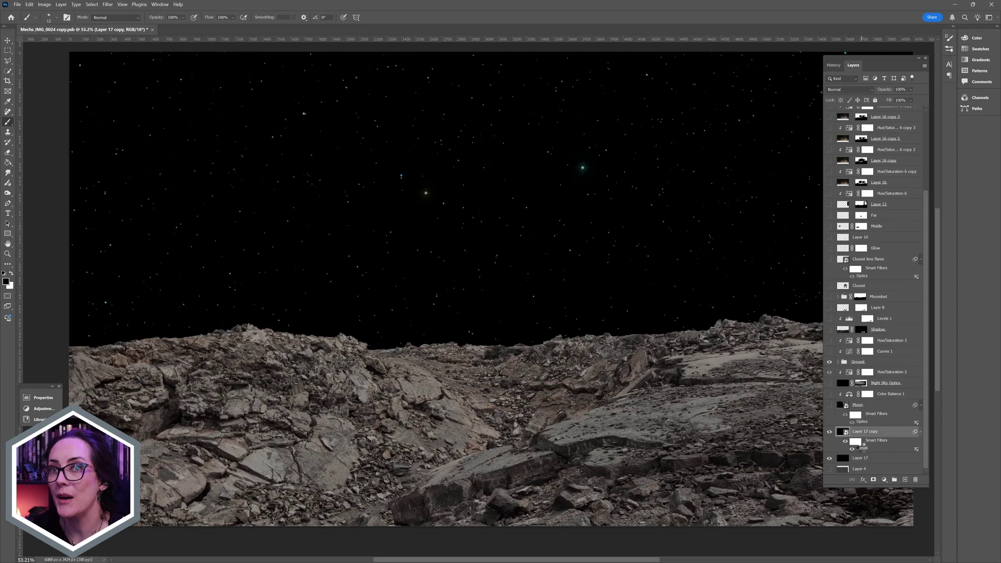
Reopen the Optics filter with its previous filters reapplied, and browse the Workspace and Window menus unchanged.
{"action": "double_click", "coordinate": [863, 447]}
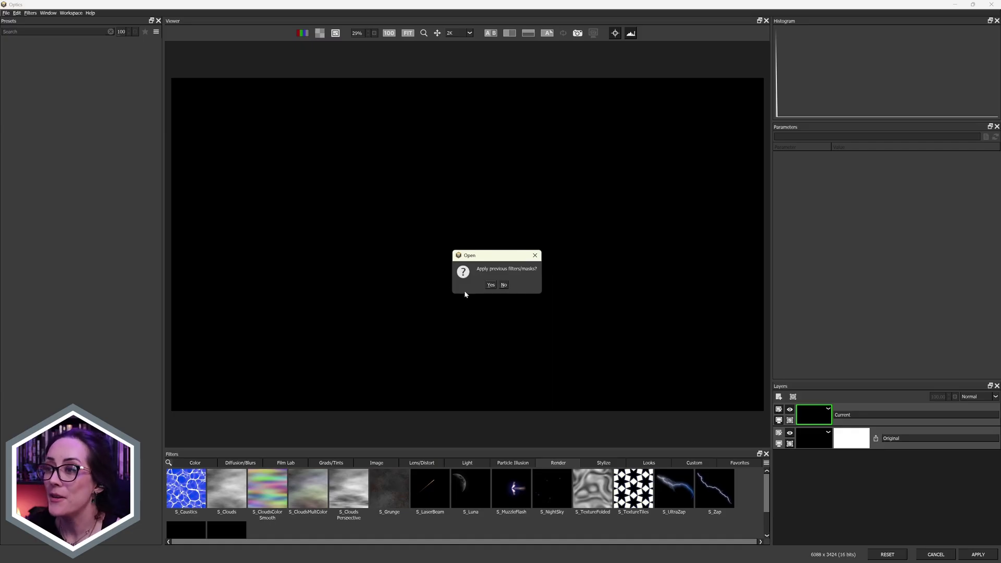
{"action": "left_click", "coordinate": [490, 284]}
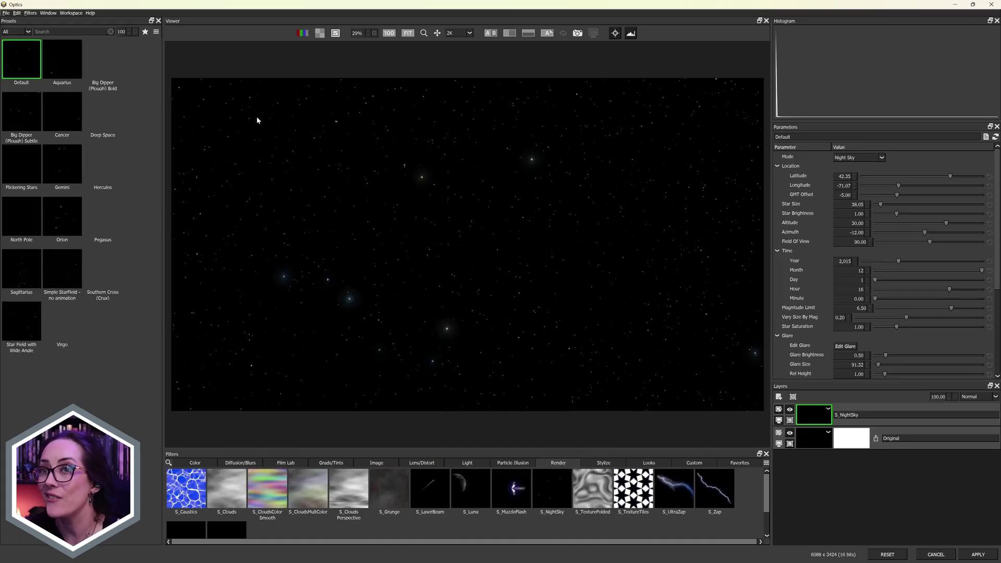
{"action": "left_click", "coordinate": [78, 14]}
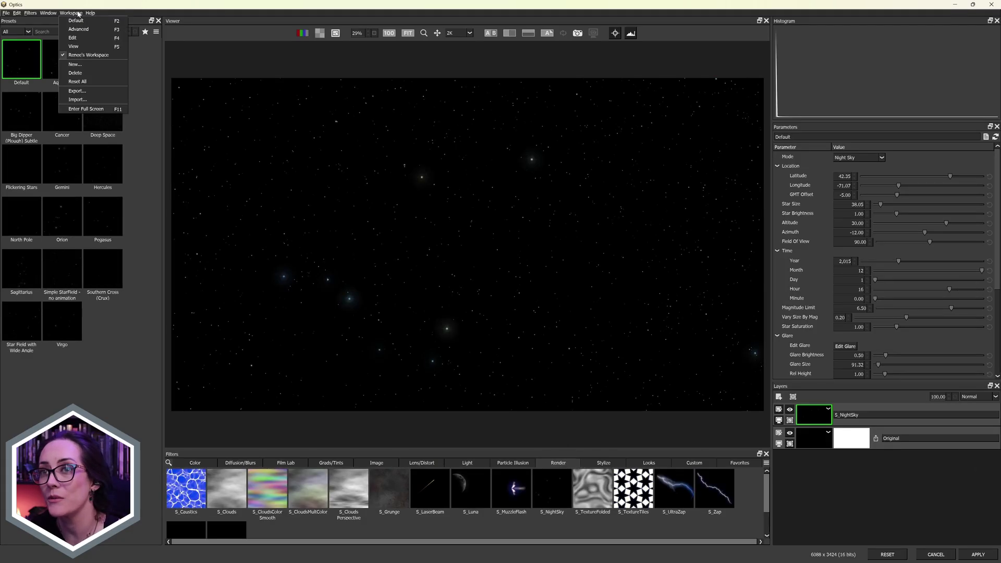
{"action": "left_click", "coordinate": [891, 492]}
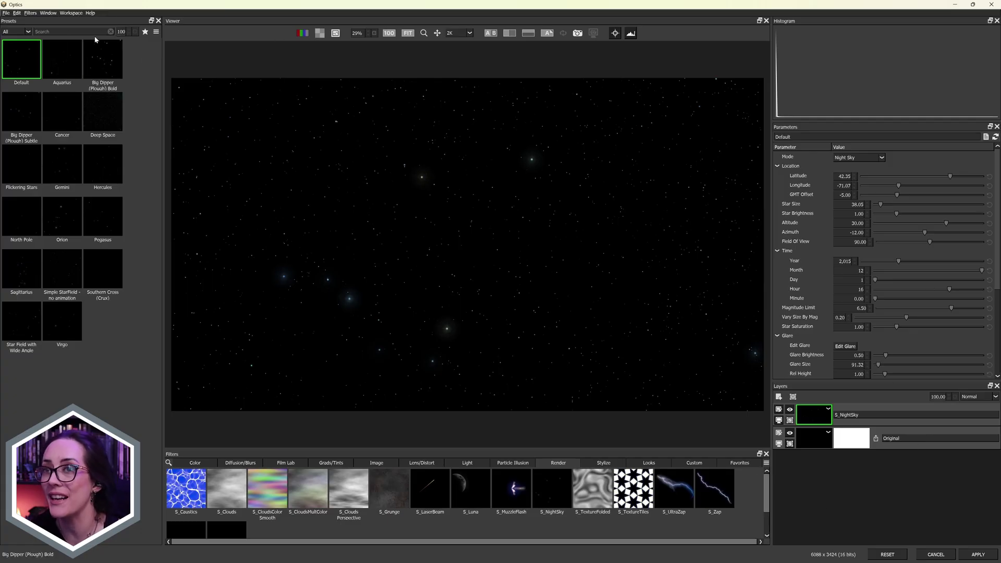
{"action": "left_click", "coordinate": [52, 13]}
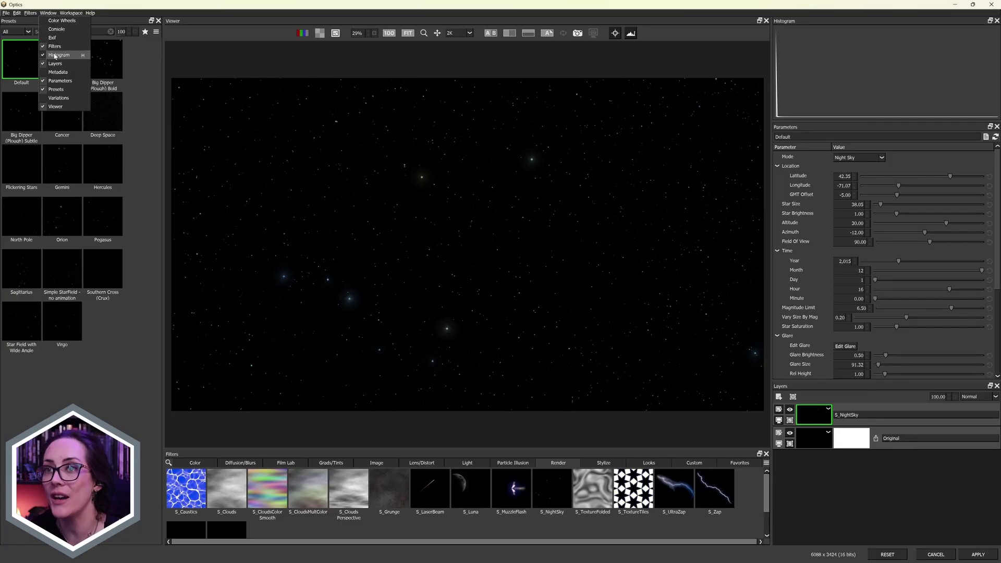
{"action": "left_click", "coordinate": [154, 400]}
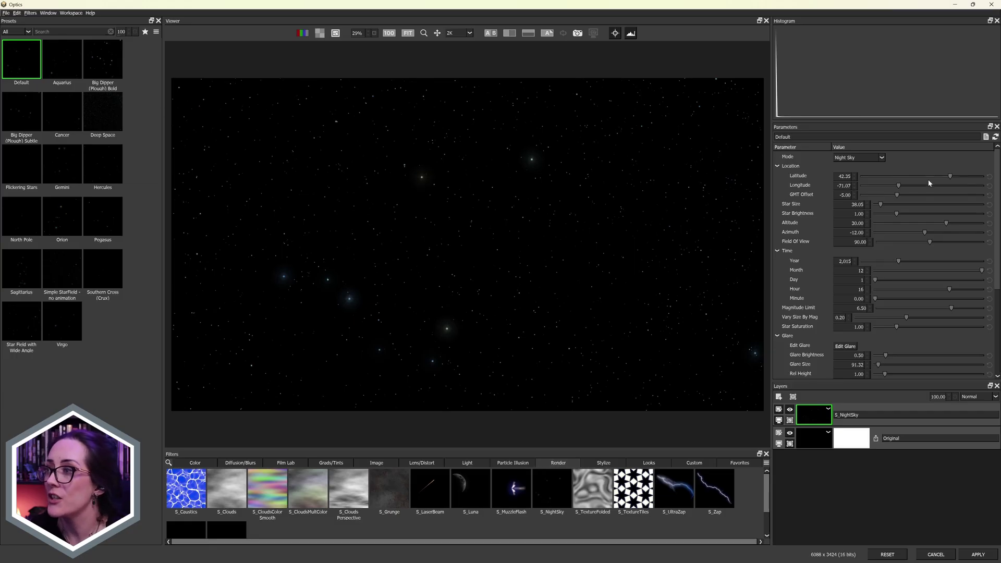
Set the starfield Latitude to -90 for a south-pole sky, keeping the stars small.
{"action": "left_click_drag", "start_coordinate": [911, 176], "coordinate": [906, 196]}
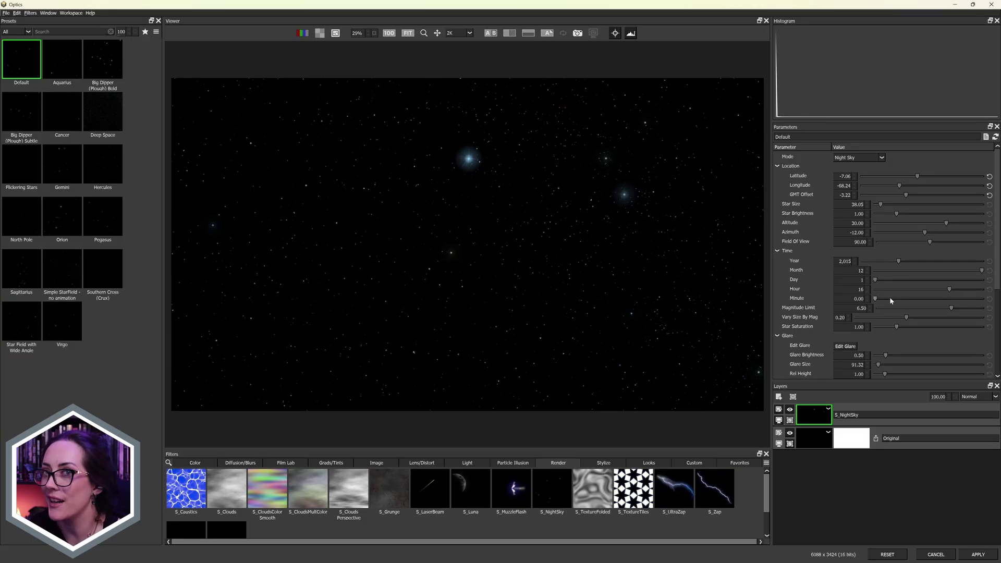
{"action": "left_click", "coordinate": [895, 204]}
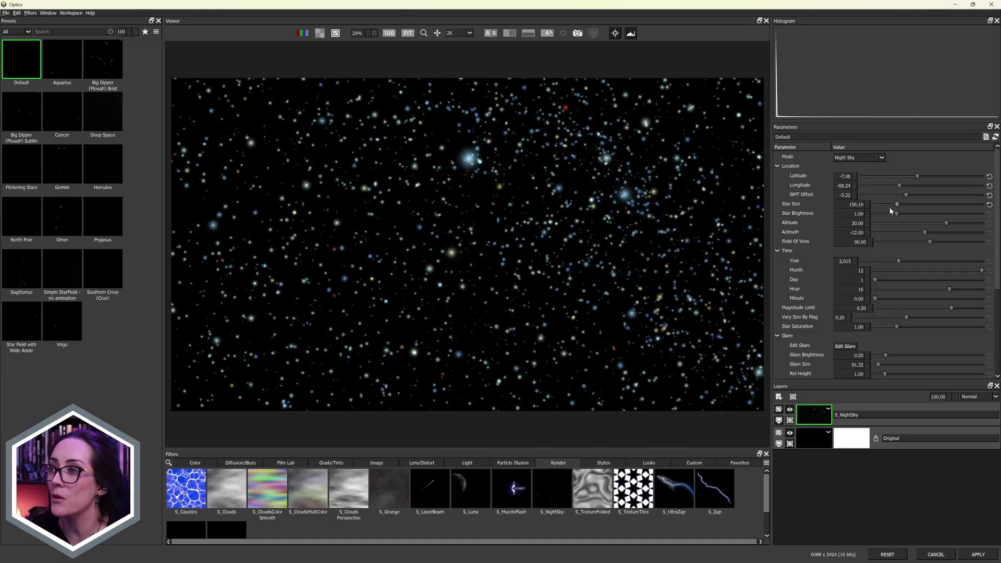
{"action": "left_click_drag", "start_coordinate": [888, 210], "coordinate": [880, 210]}
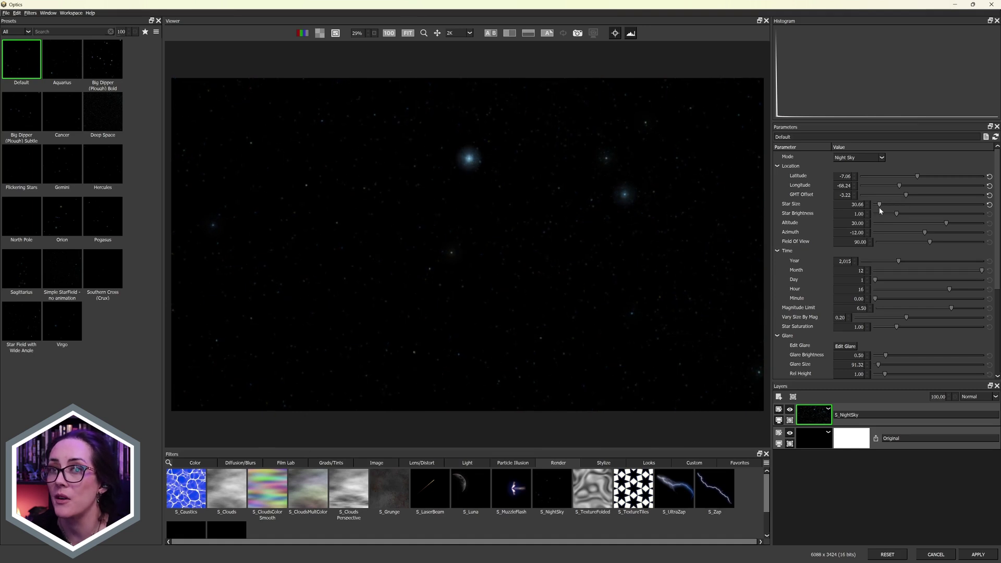
{"action": "left_click", "coordinate": [895, 178]}
{"action": "left_click_drag", "start_coordinate": [893, 178], "coordinate": [928, 163]}
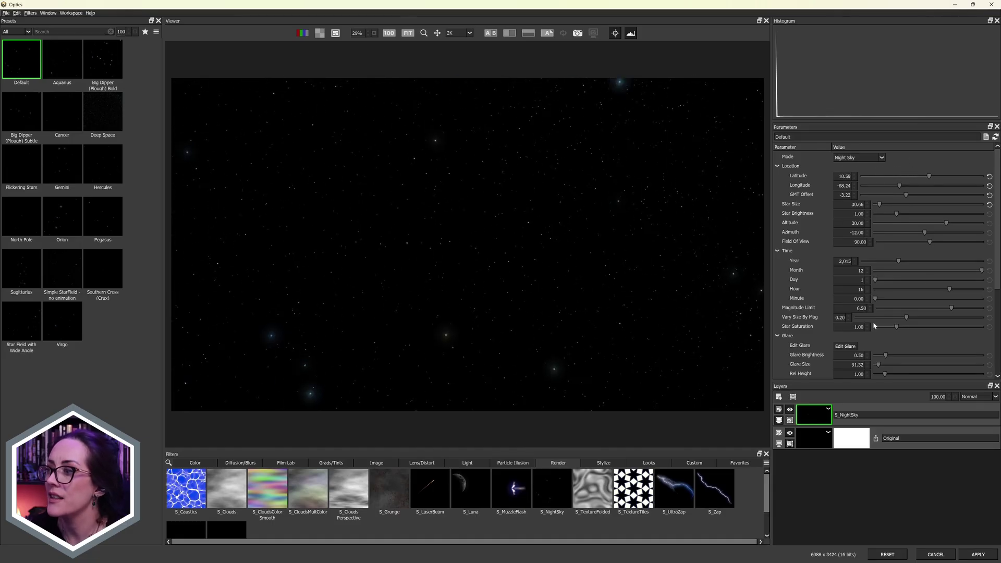
Re-randomise the star placement with a Seed of 1.04.
{"action": "scroll", "coordinate": [876, 323], "scroll_direction": "down", "scroll_amount": 5}
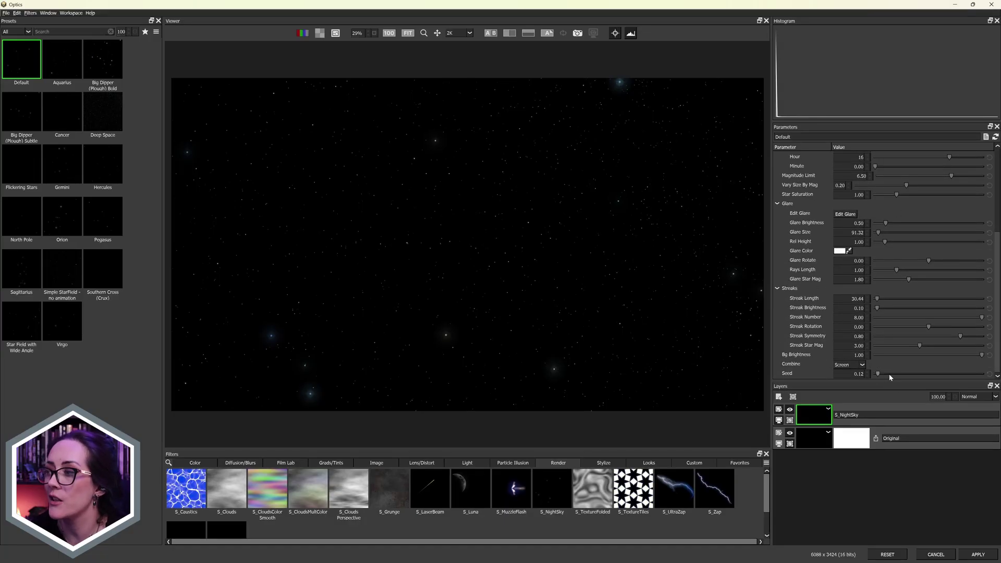
{"action": "left_click_drag", "start_coordinate": [890, 375], "coordinate": [901, 375]}
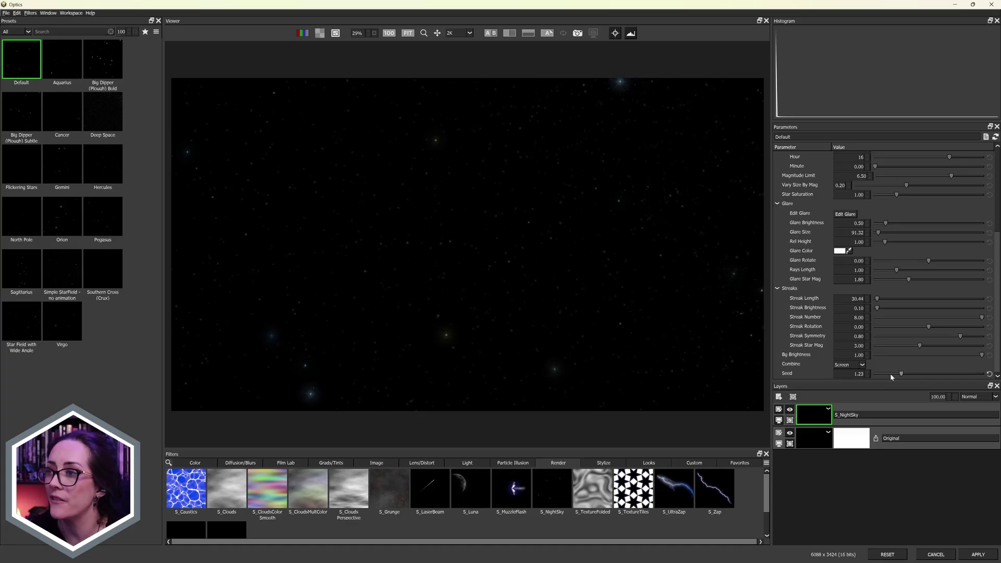
{"action": "left_click", "coordinate": [898, 375]}
{"action": "scroll", "coordinate": [876, 313], "scroll_direction": "up", "scroll_amount": 5}
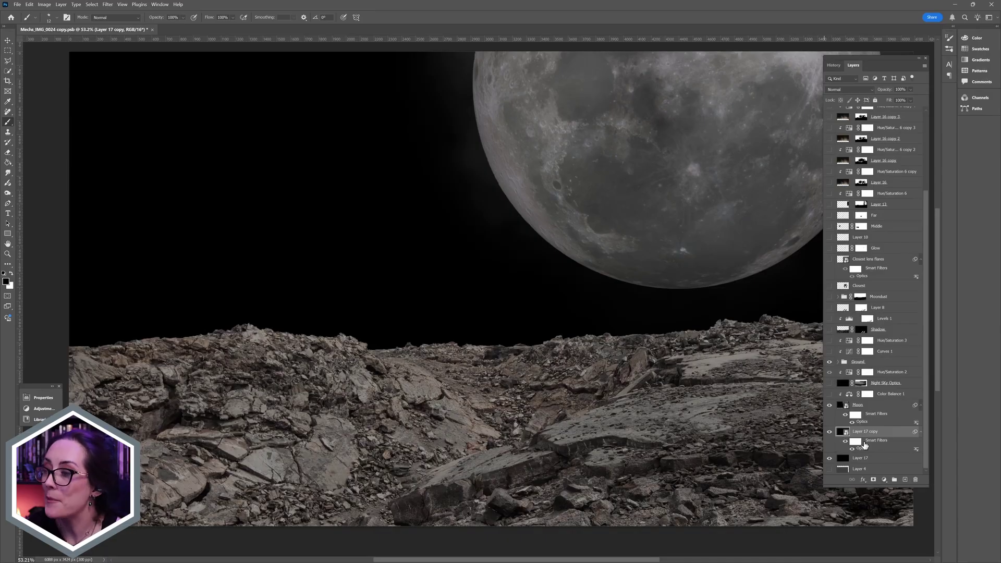
Show the Night Sky Optics starfield, select the Moon layer, and reopen its Optics filter.
{"action": "left_click", "coordinate": [830, 383]}
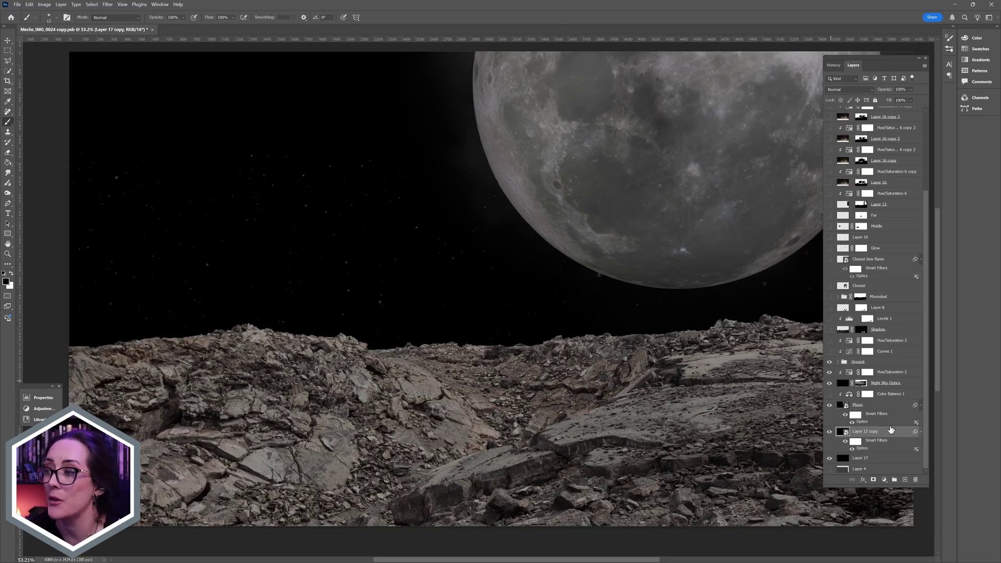
{"action": "left_click", "coordinate": [875, 407]}
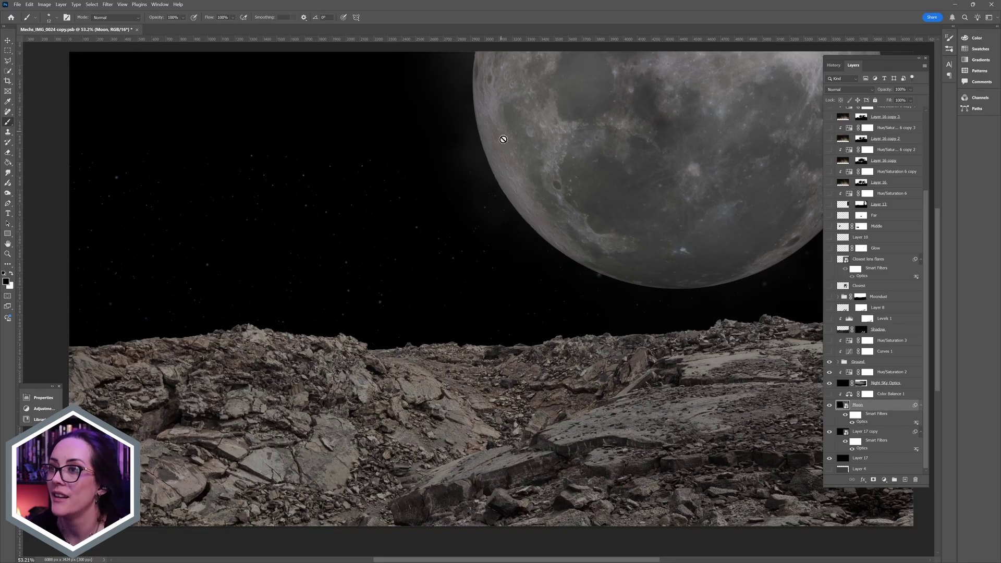
{"action": "double_click", "coordinate": [862, 422]}
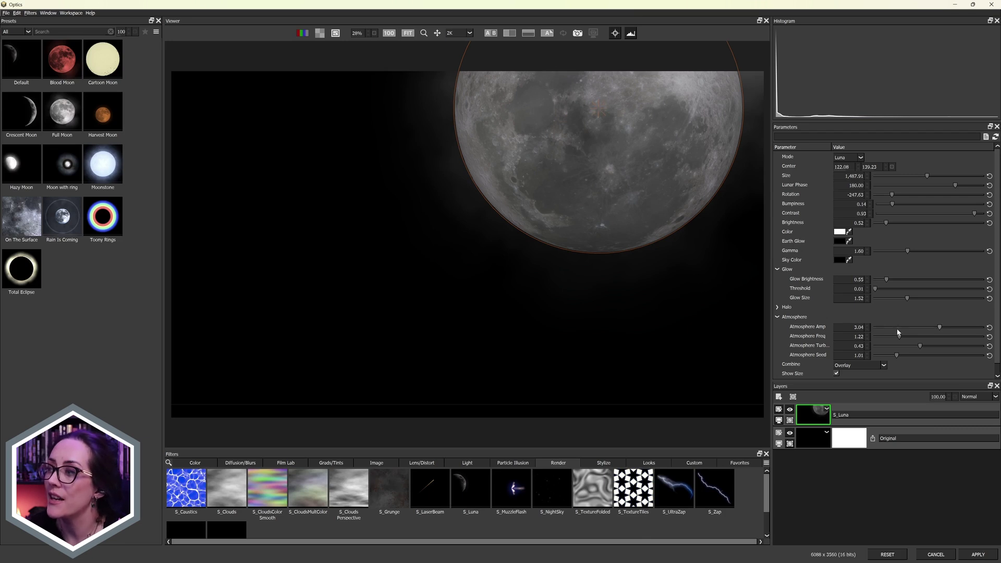
Increase the moon's Atmosphere Freq slider in the S_Luna parameters.
{"action": "mouse_move", "coordinate": [889, 338]}
{"action": "left_mouse_down"}
{"action": "mouse_move", "coordinate": [990, 337]}
{"action": "mouse_move", "coordinate": [903, 343]}
{"action": "left_mouse_up"}
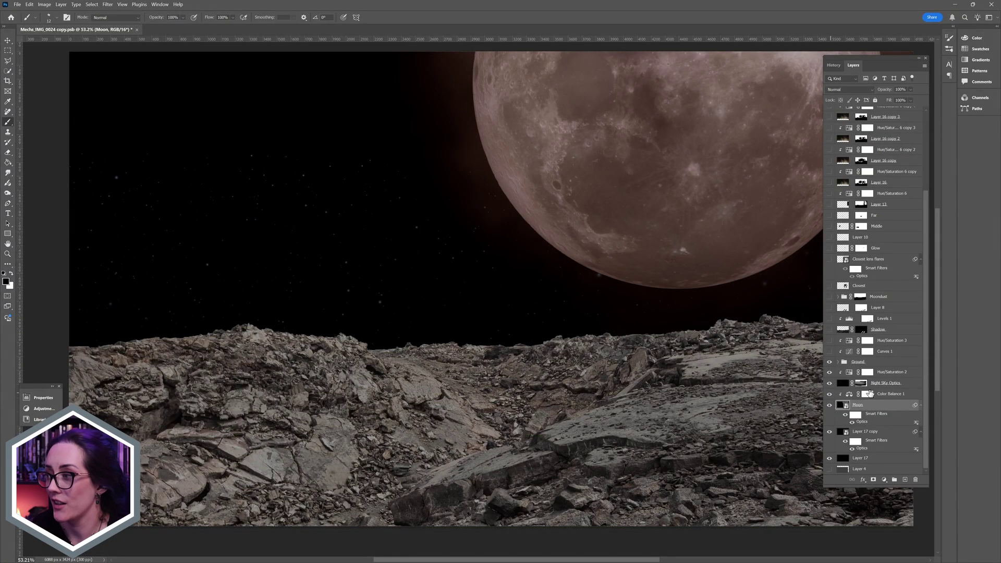
Turn on Curves 1 and Hue/Saturation 3 over the ground, adding no new adjustment layer.
{"action": "scroll", "coordinate": [870, 393], "scroll_direction": "up", "scroll_amount": 1}
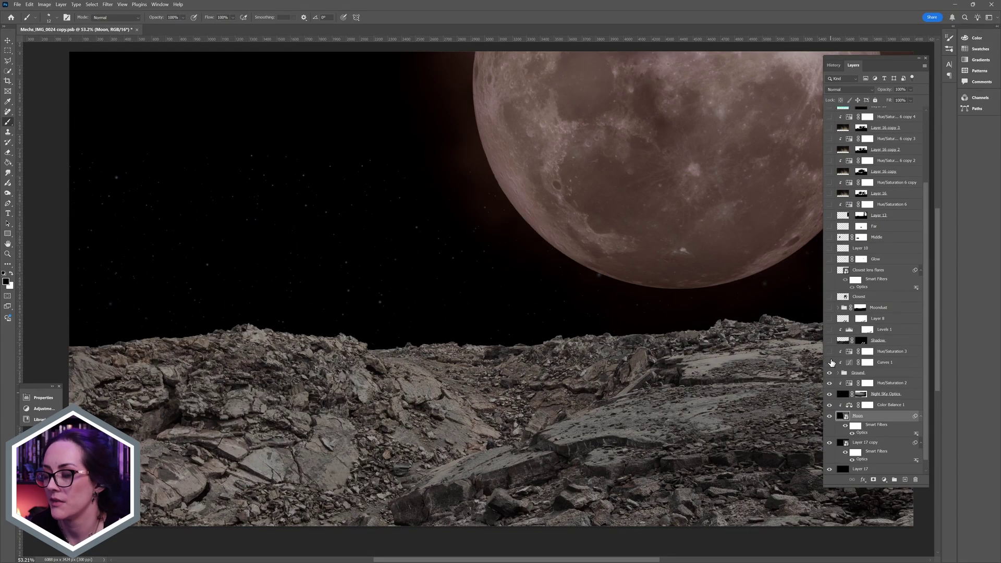
{"action": "left_click", "coordinate": [830, 363]}
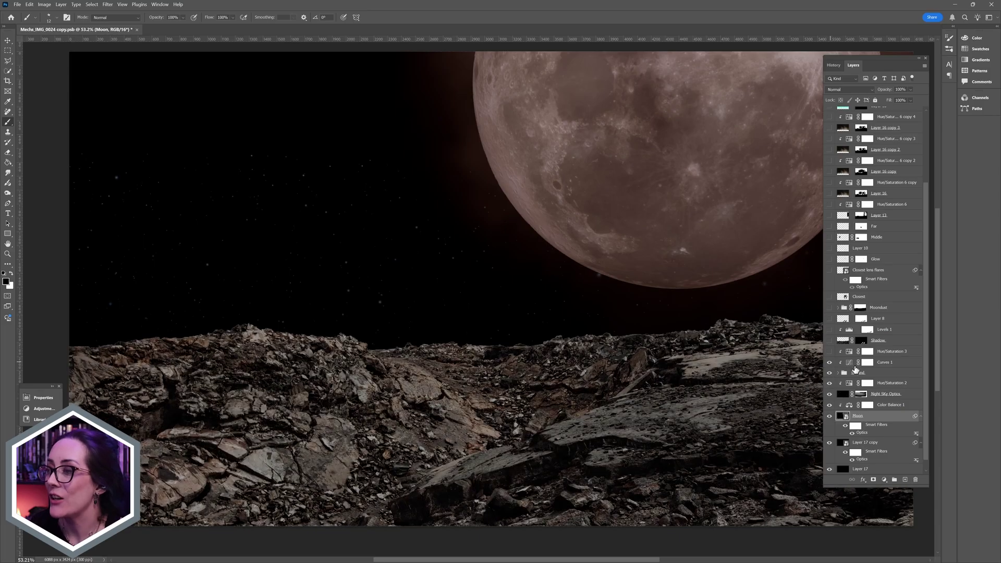
{"action": "left_click", "coordinate": [859, 372]}
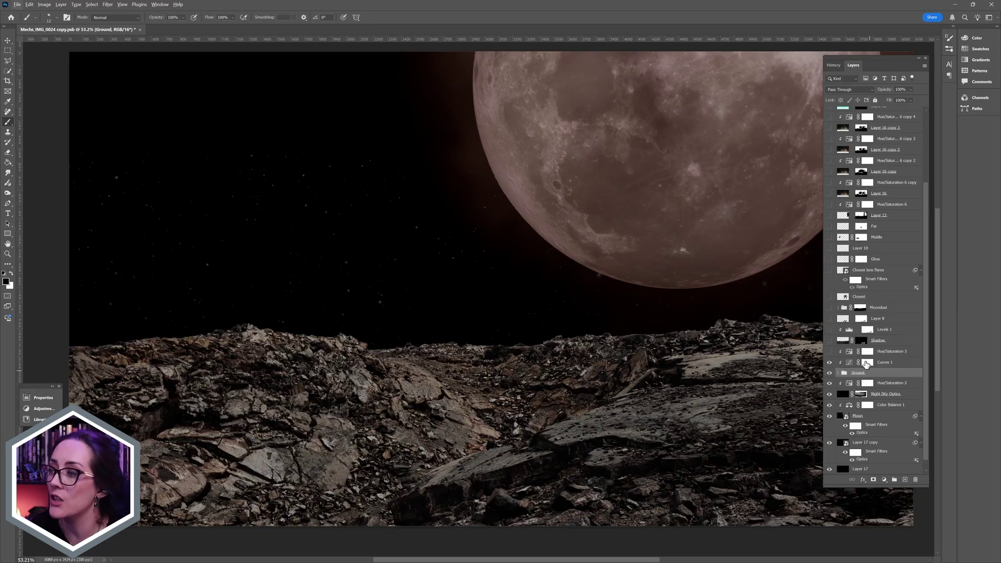
{"action": "left_click", "coordinate": [829, 352]}
{"action": "left_click", "coordinate": [885, 480]}
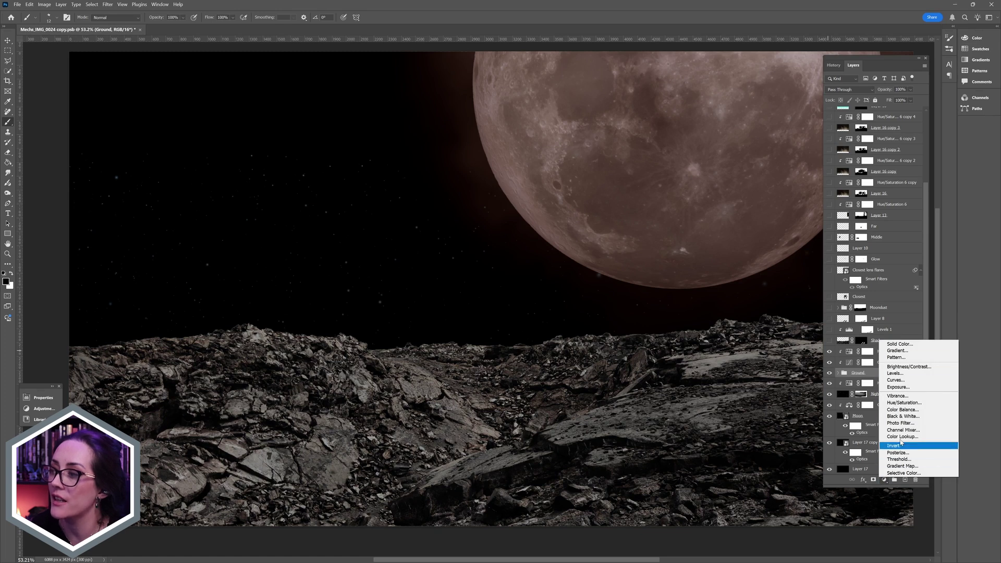
{"action": "left_click", "coordinate": [847, 360]}
{"action": "left_click", "coordinate": [885, 352]}
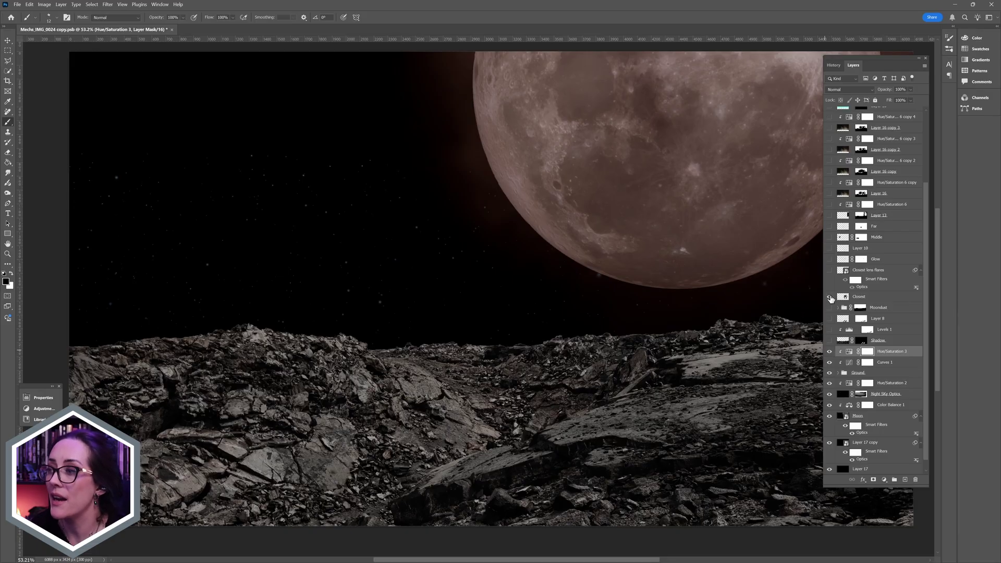
Show the Closest mech layer with its Shadow layer and Levels 1 deepening the shadows underfoot.
{"action": "left_click", "coordinate": [830, 297]}
{"action": "left_click_drag", "start_coordinate": [660, 320], "coordinate": [592, 319]}
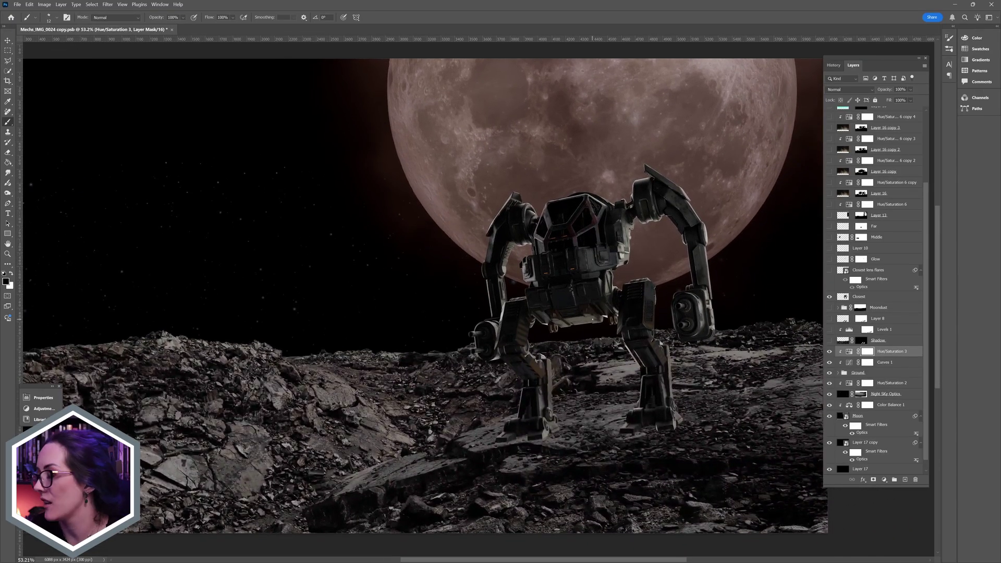
{"action": "scroll", "coordinate": [636, 324], "scroll_direction": "up", "scroll_amount": 3}
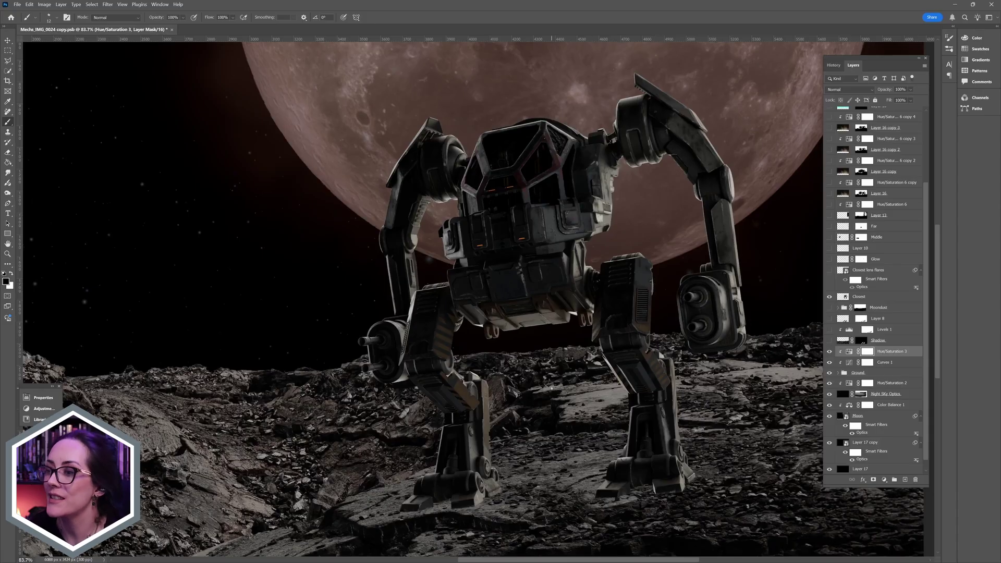
{"action": "left_click", "coordinate": [830, 340]}
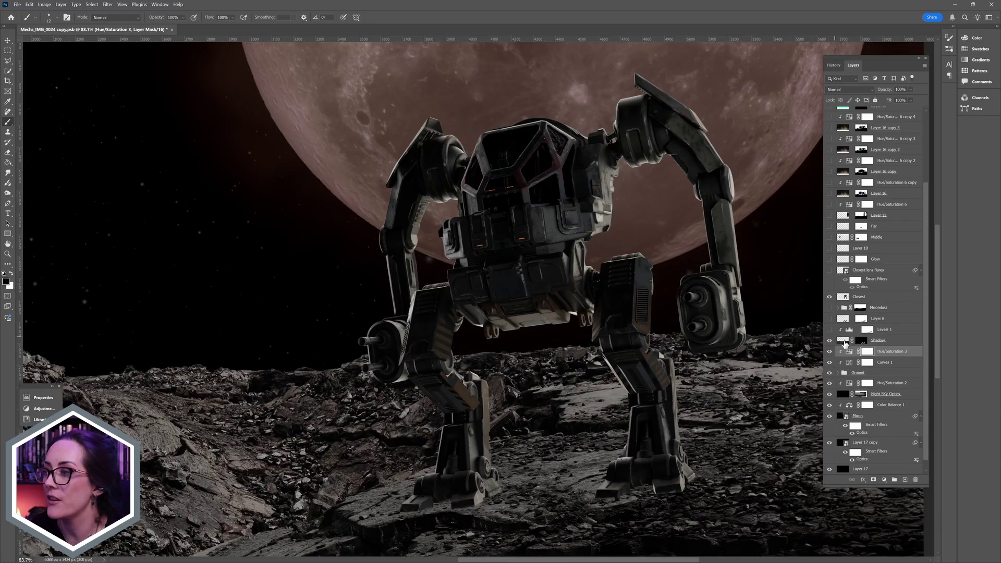
{"action": "left_click_drag", "start_coordinate": [593, 385], "coordinate": [592, 299]}
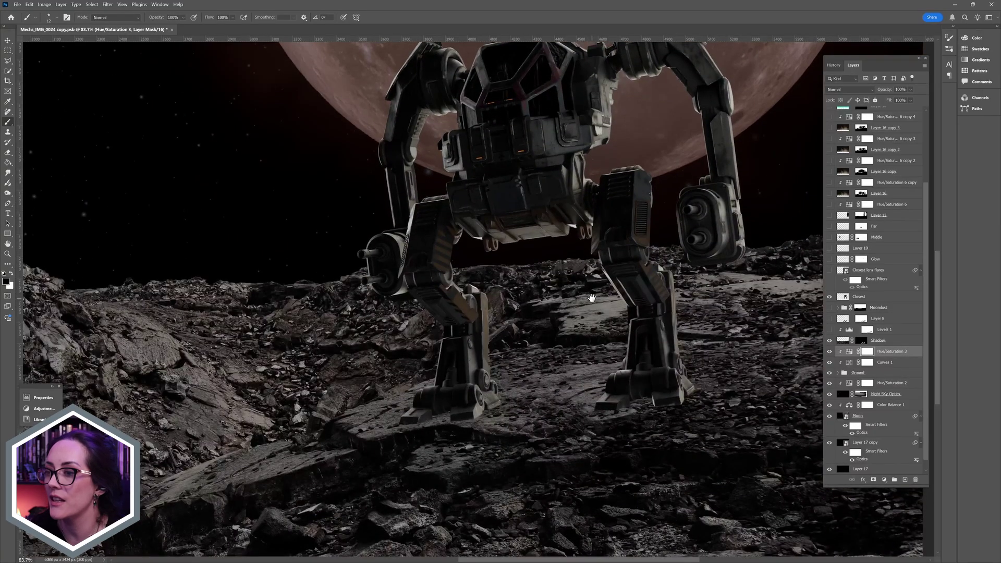
{"action": "left_click", "coordinate": [830, 330]}
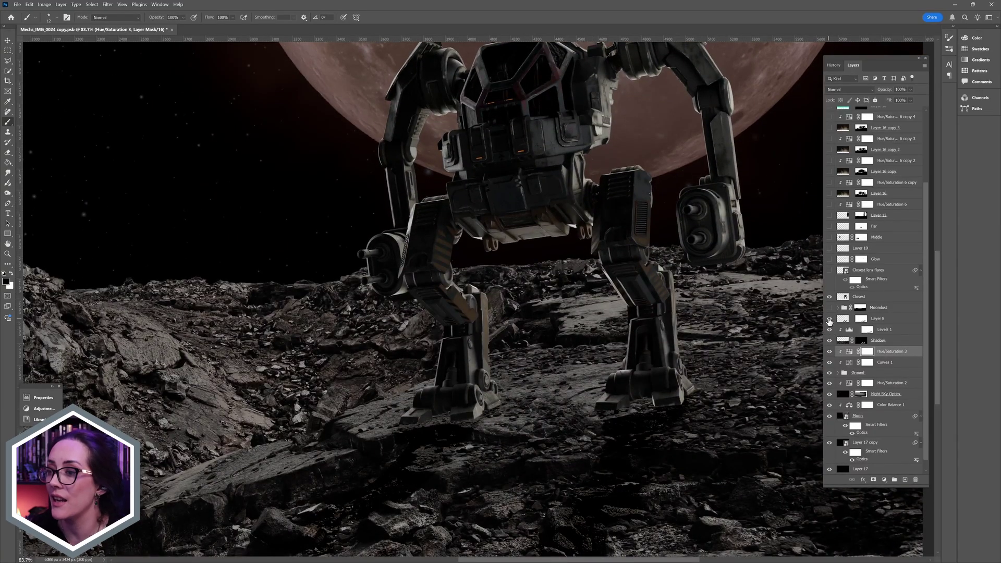
{"action": "scroll", "coordinate": [439, 276], "scroll_direction": "down", "scroll_amount": 3}
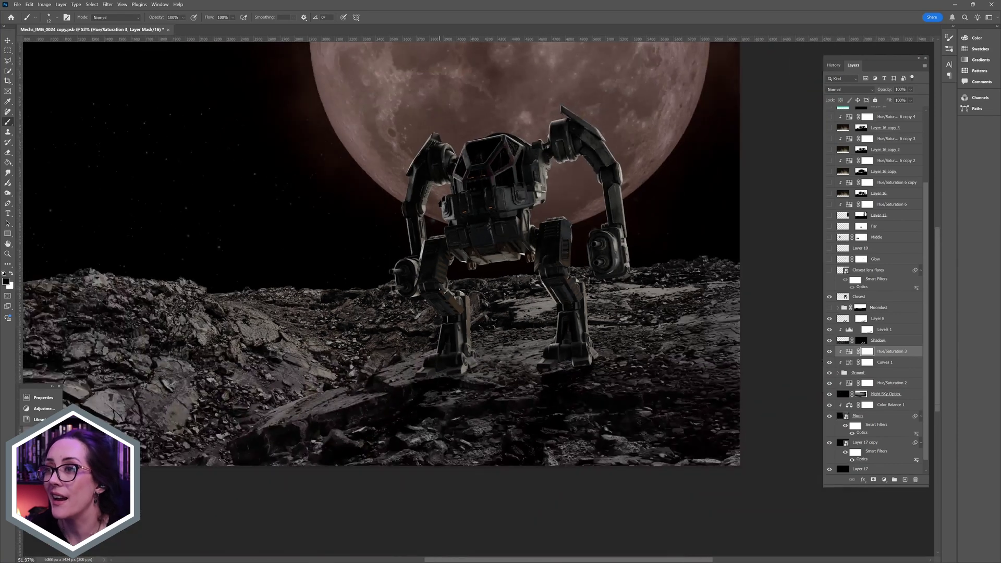
{"action": "left_click_drag", "start_coordinate": [440, 276], "coordinate": [533, 329]}
Show the Moondust cloud and the Closest lens flares, then select the flares layer.
{"action": "left_click", "coordinate": [830, 308]}
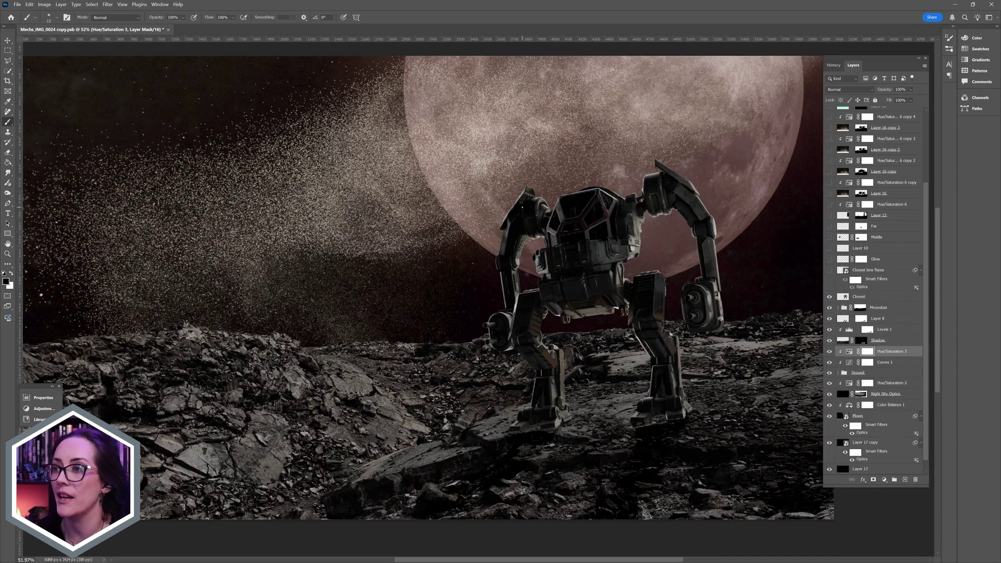
{"action": "left_click", "coordinate": [830, 270]}
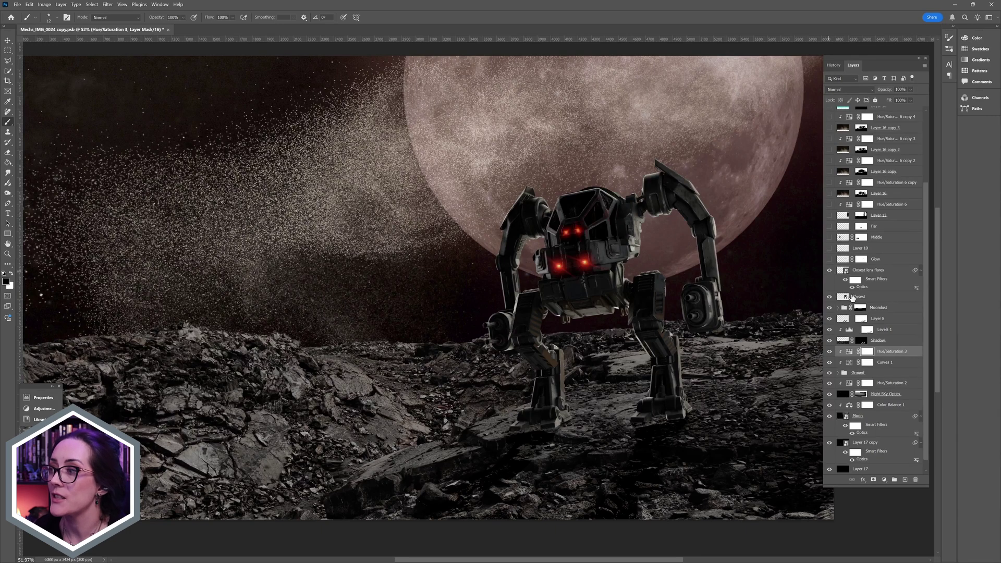
{"action": "left_click", "coordinate": [854, 297]}
{"action": "left_click", "coordinate": [861, 276]}
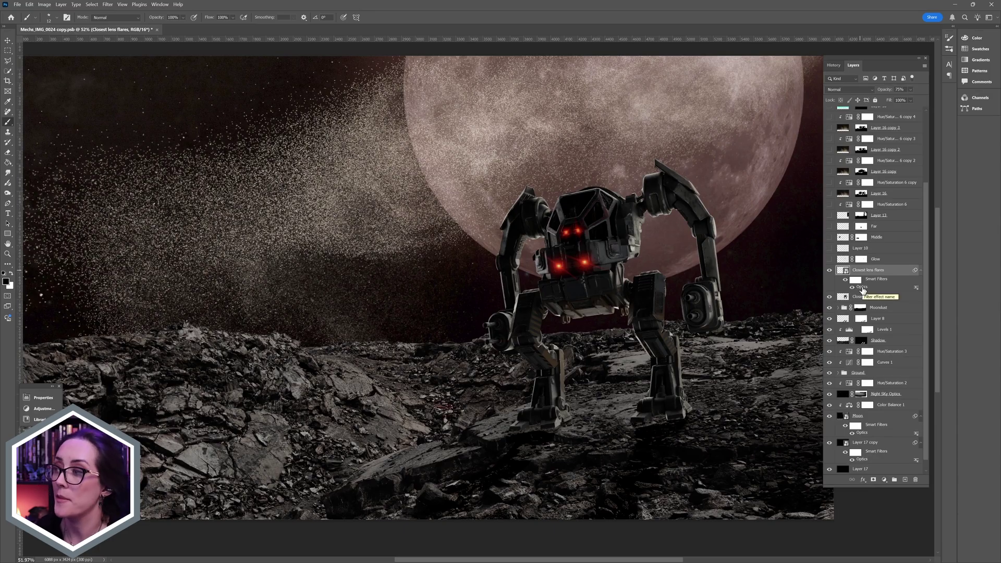
Open the flares' Optics filter, hide the upper S_LensFlare layers, and apply Car Rear Light to the bottom one.
{"action": "double_click", "coordinate": [862, 288]}
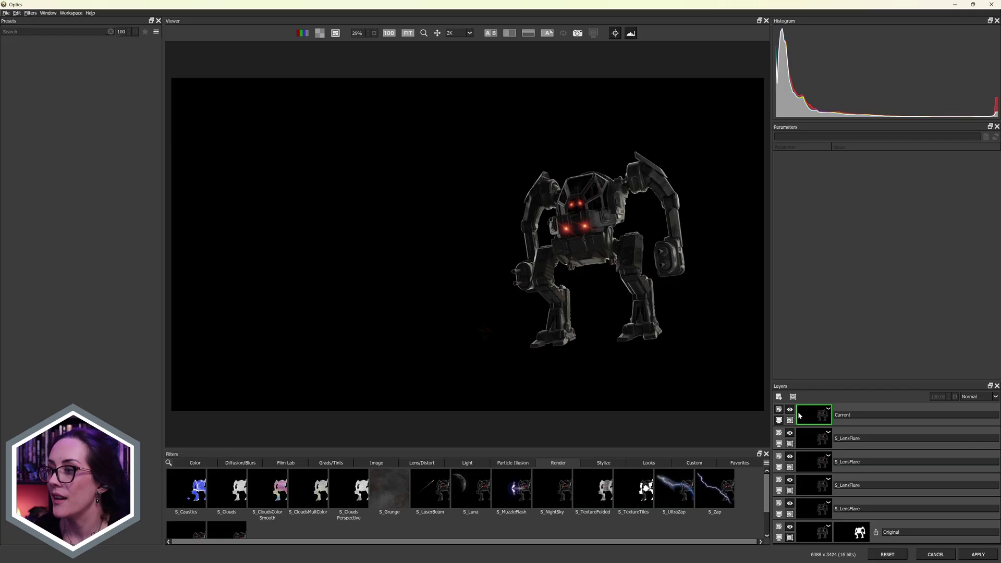
{"action": "left_click", "coordinate": [790, 457]}
{"action": "left_click", "coordinate": [790, 480]}
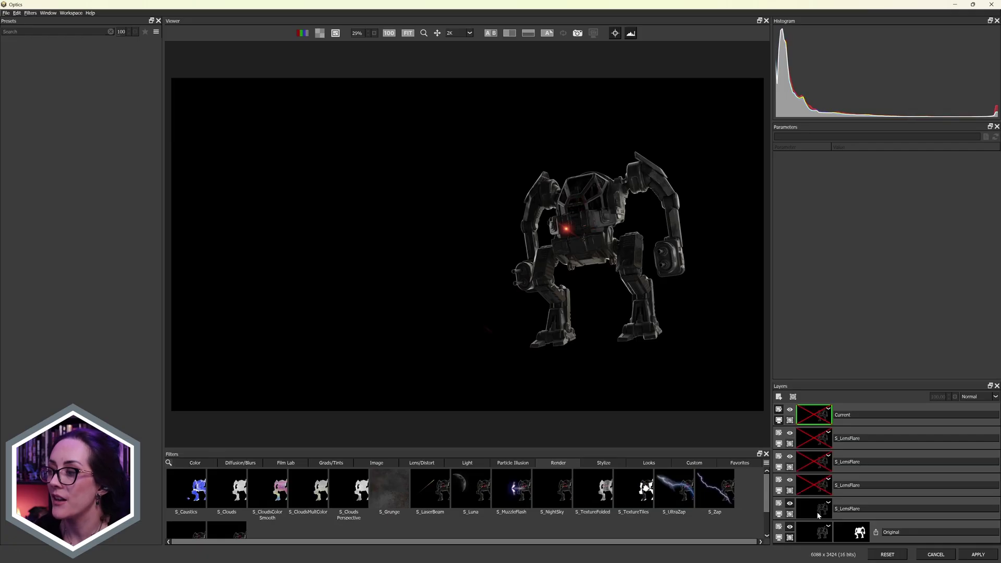
{"action": "left_click", "coordinate": [819, 514]}
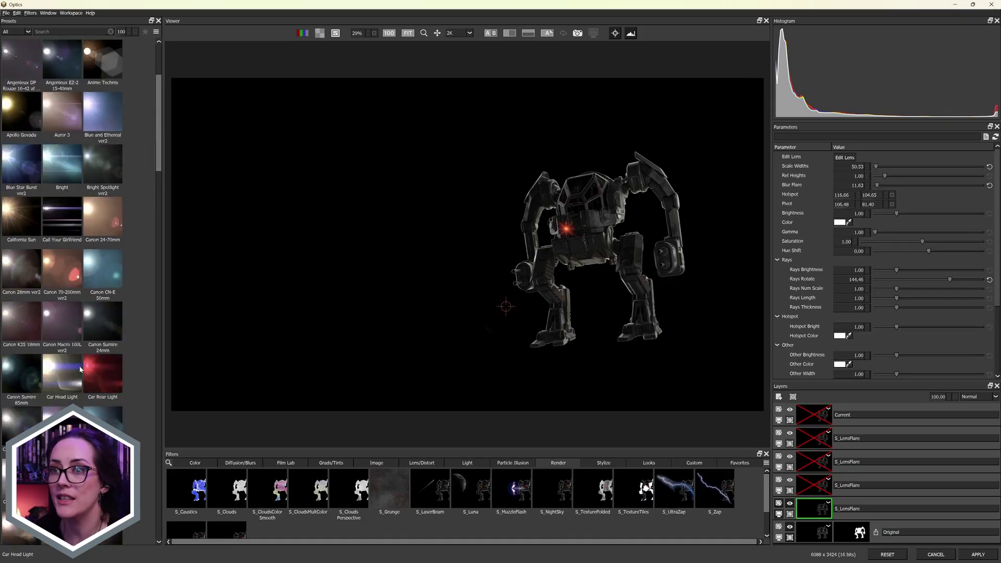
{"action": "scroll", "coordinate": [110, 374], "scroll_direction": "down", "scroll_amount": 3}
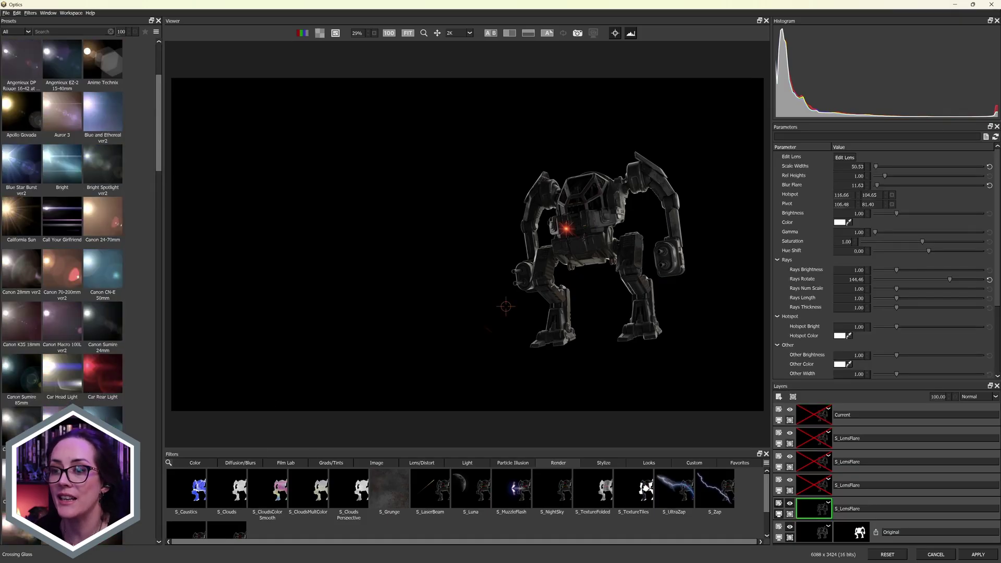
{"action": "left_click", "coordinate": [112, 378]}
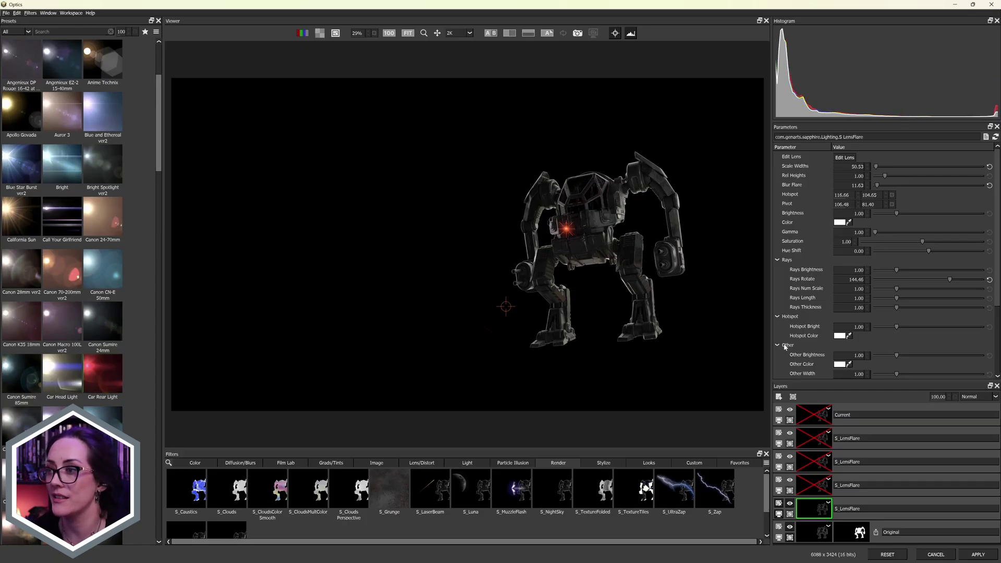
Turn the third and second lens flares back on, selecting each to inspect its settings.
{"action": "left_click", "coordinate": [814, 488]}
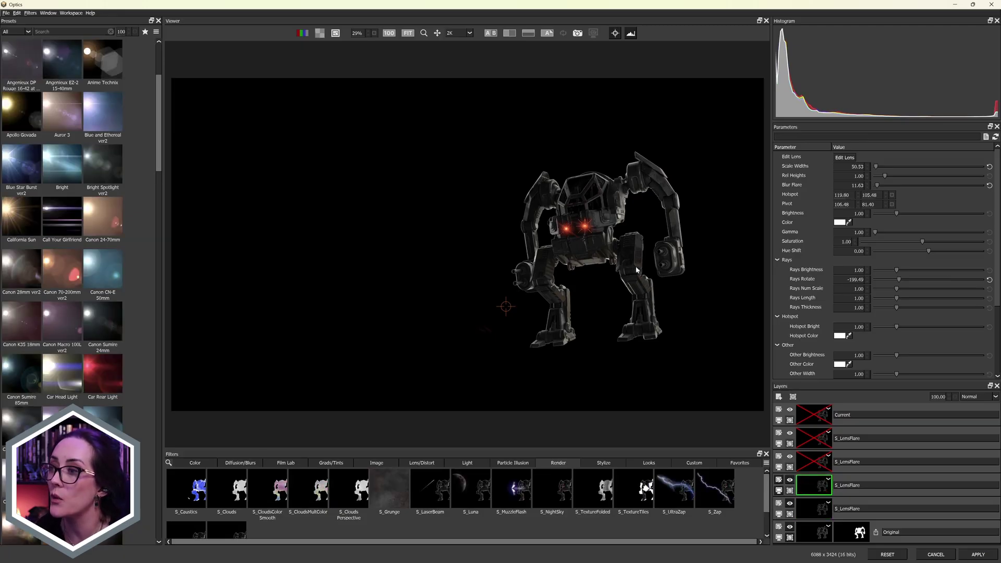
{"action": "scroll", "coordinate": [634, 270], "scroll_direction": "up", "scroll_amount": 5}
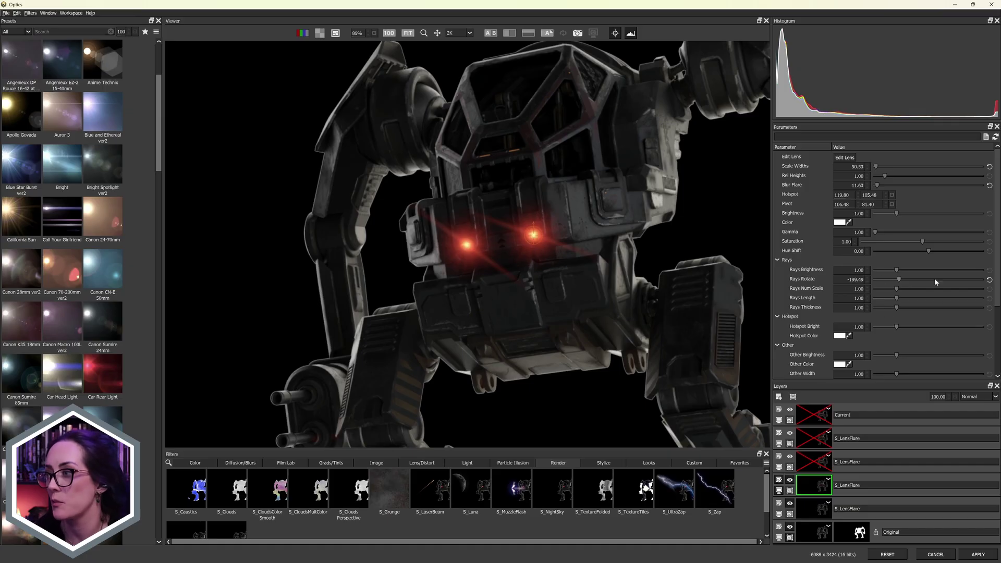
{"action": "left_click", "coordinate": [790, 457]}
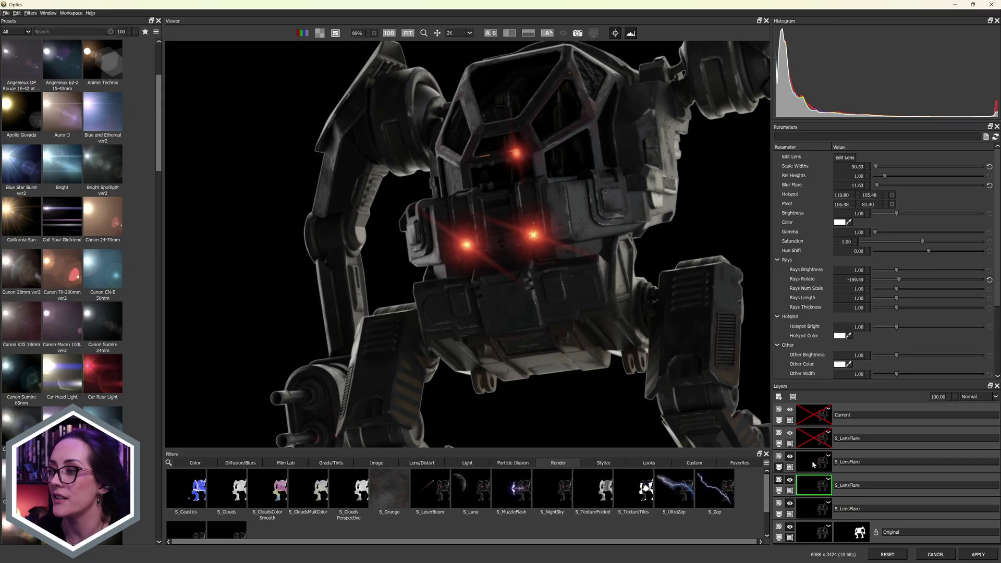
{"action": "left_click", "coordinate": [812, 461]}
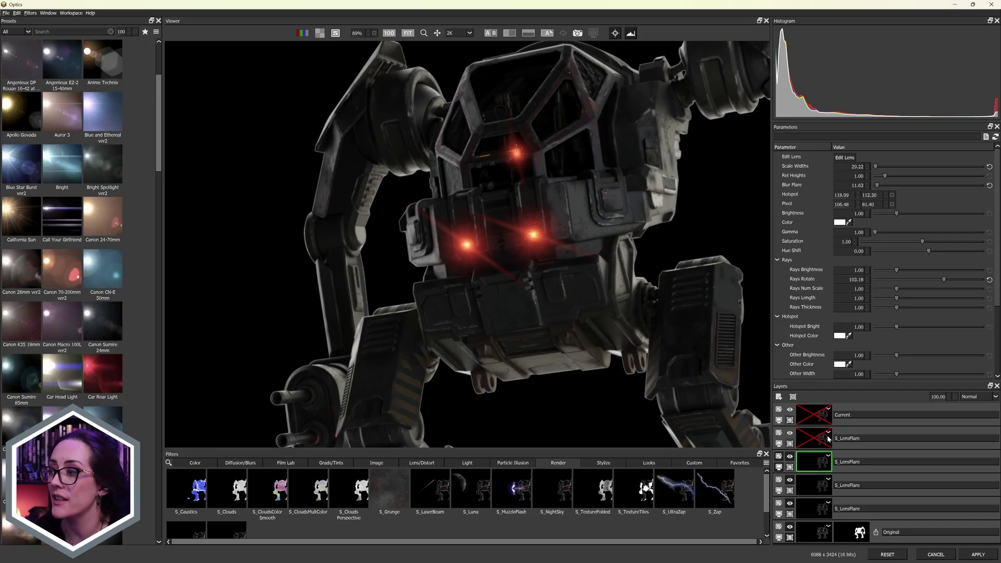
{"action": "left_click", "coordinate": [790, 434]}
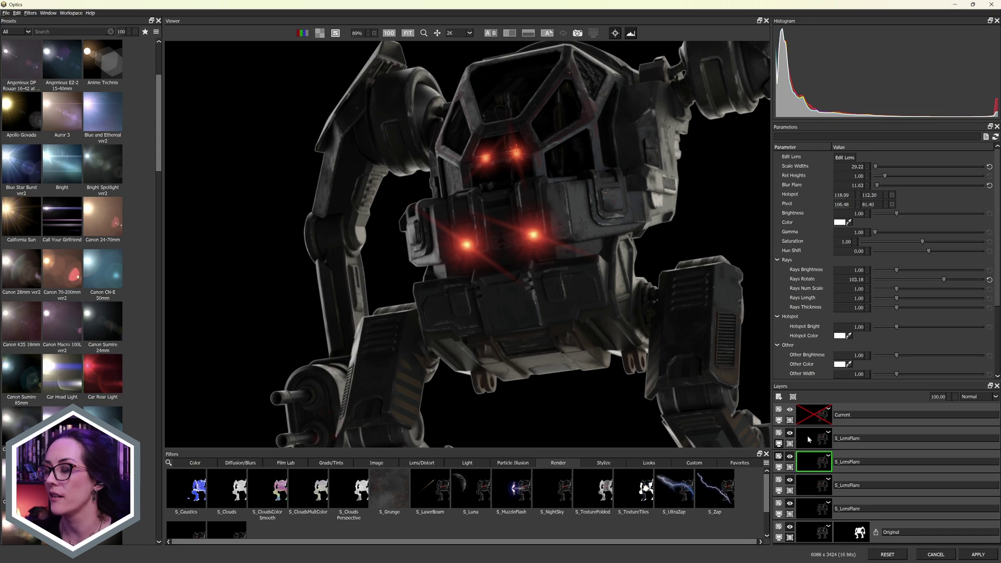
{"action": "left_click", "coordinate": [807, 436]}
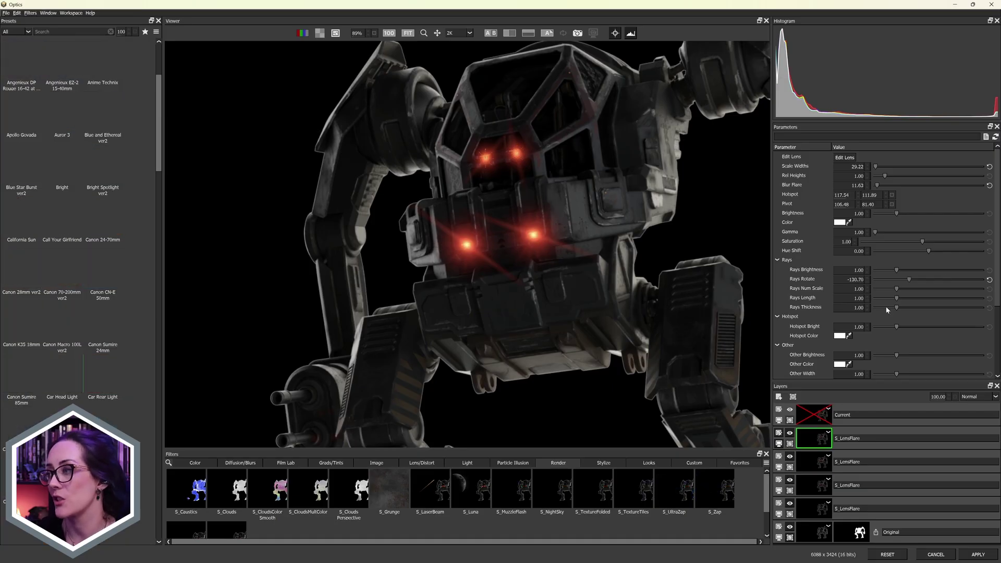
Review the flares across the whole robot preview and apply them back to Photoshop.
{"action": "scroll", "coordinate": [534, 241], "scroll_direction": "down", "scroll_amount": 5}
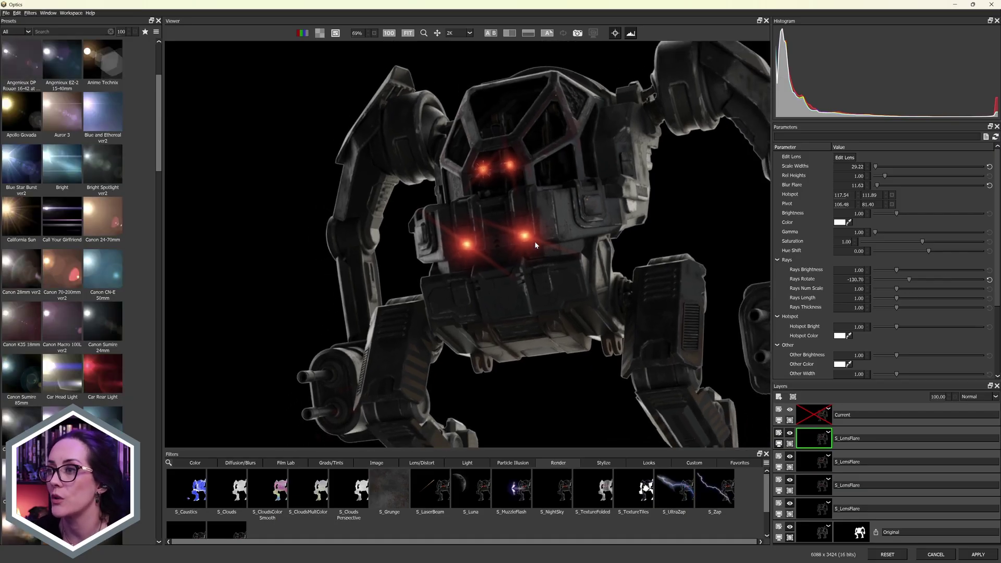
{"action": "scroll", "coordinate": [527, 245], "scroll_direction": "down", "scroll_amount": 2}
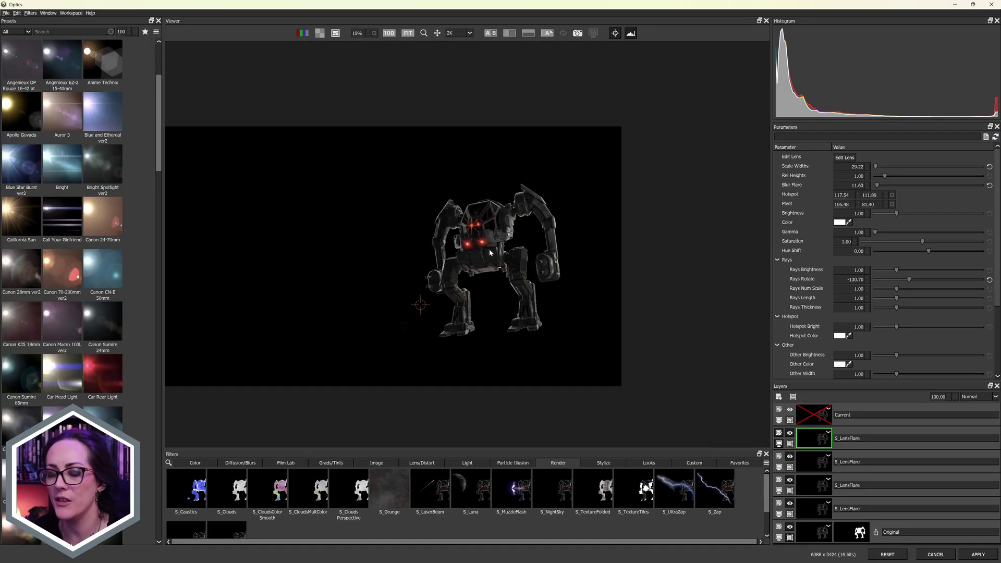
{"action": "left_click_drag", "start_coordinate": [489, 252], "coordinate": [540, 250]}
{"action": "scroll", "coordinate": [540, 249], "scroll_direction": "up", "scroll_amount": 2}
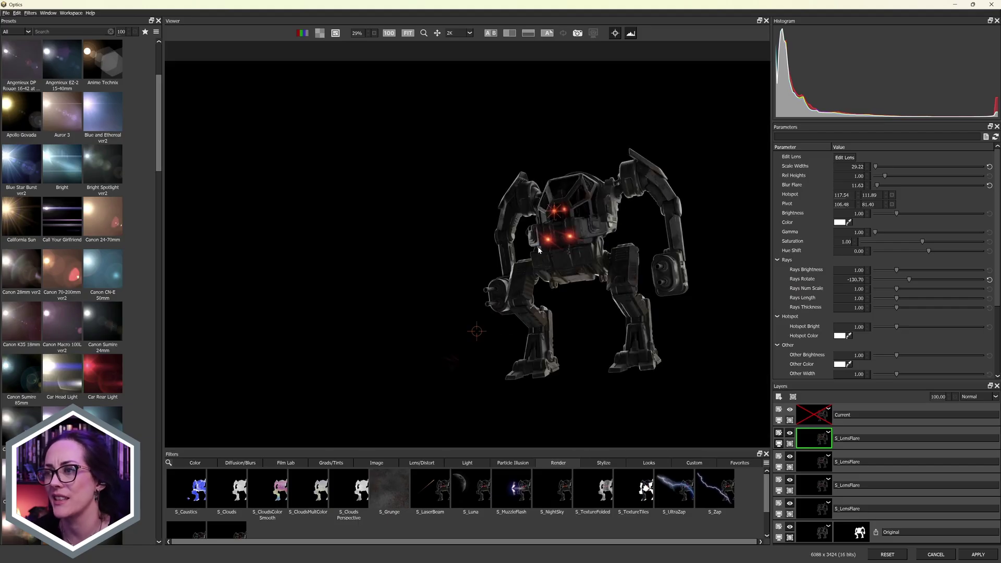
{"action": "left_click", "coordinate": [964, 555]}
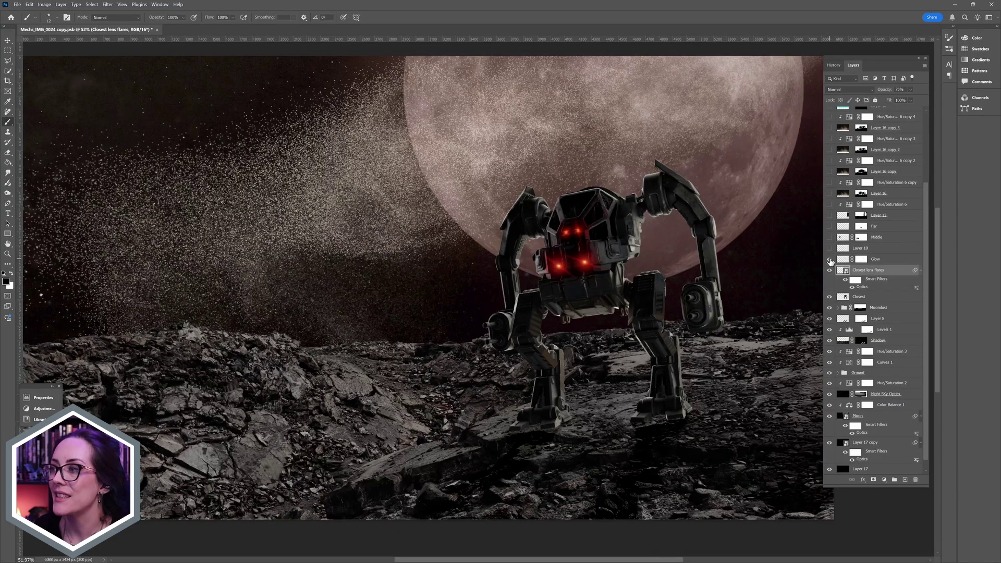
Turn the Glow layer back on and select it to check its blending.
{"action": "left_click", "coordinate": [830, 259]}
{"action": "left_click", "coordinate": [887, 260]}
{"action": "scroll", "coordinate": [570, 254], "scroll_direction": "up", "scroll_amount": 1}
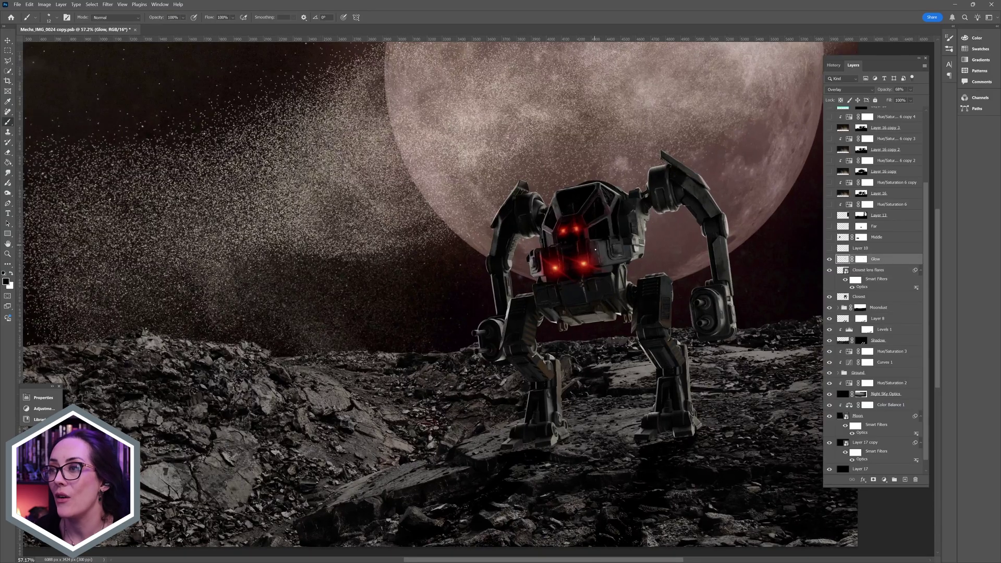
{"action": "scroll", "coordinate": [594, 232], "scroll_direction": "up", "scroll_amount": 9}
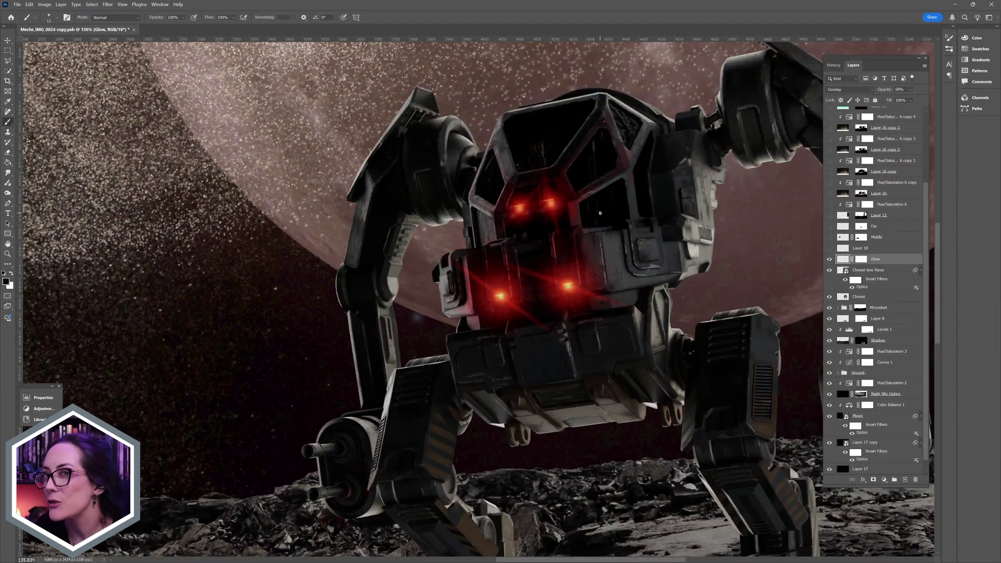
{"action": "scroll", "coordinate": [585, 223], "scroll_direction": "up", "scroll_amount": 1}
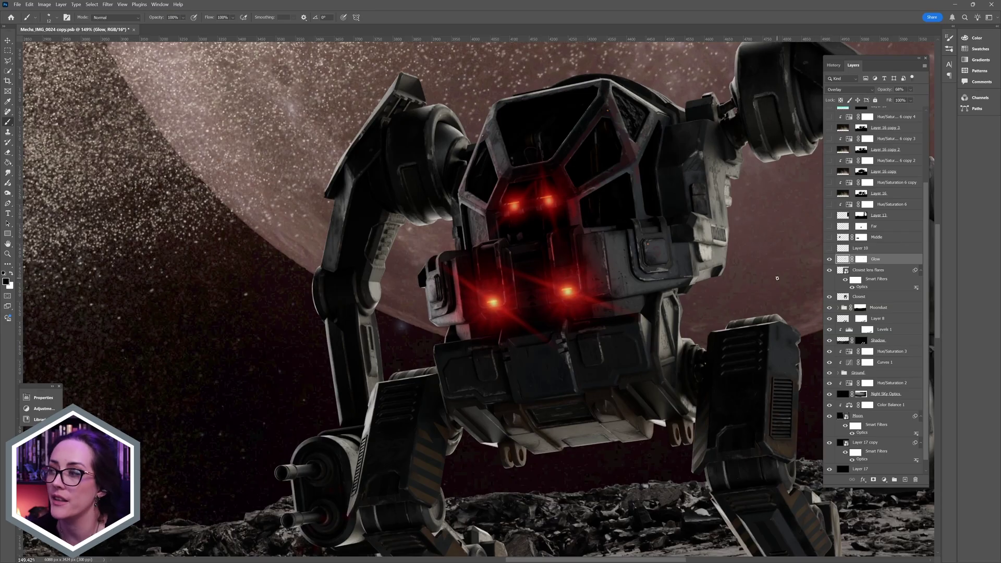
{"action": "scroll", "coordinate": [839, 253], "scroll_direction": "down", "scroll_amount": 5}
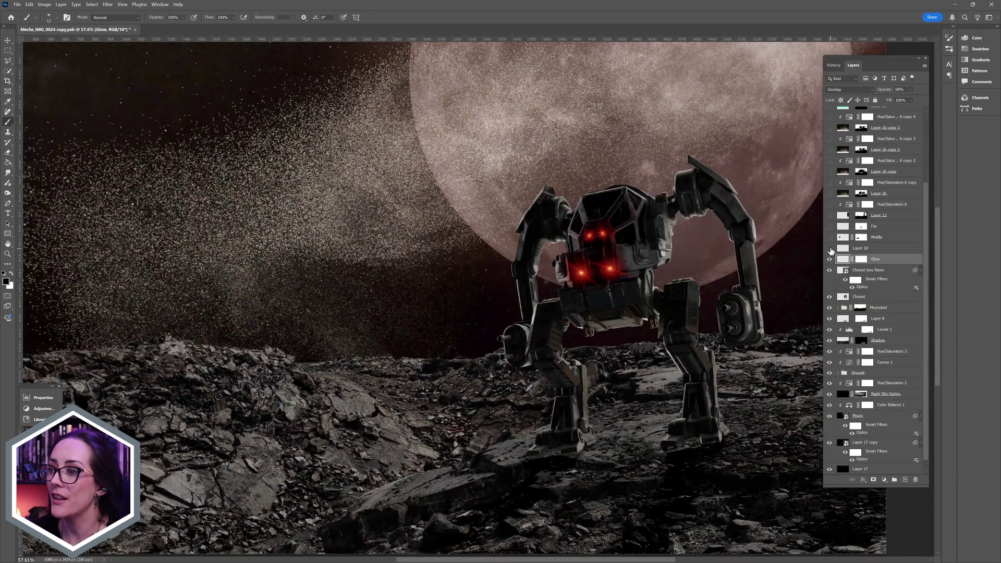
Show Layer 10, toggling it to compare the feet rim highlights, then select it.
{"action": "left_click", "coordinate": [830, 249]}
{"action": "scroll", "coordinate": [671, 457], "scroll_direction": "up", "scroll_amount": 4}
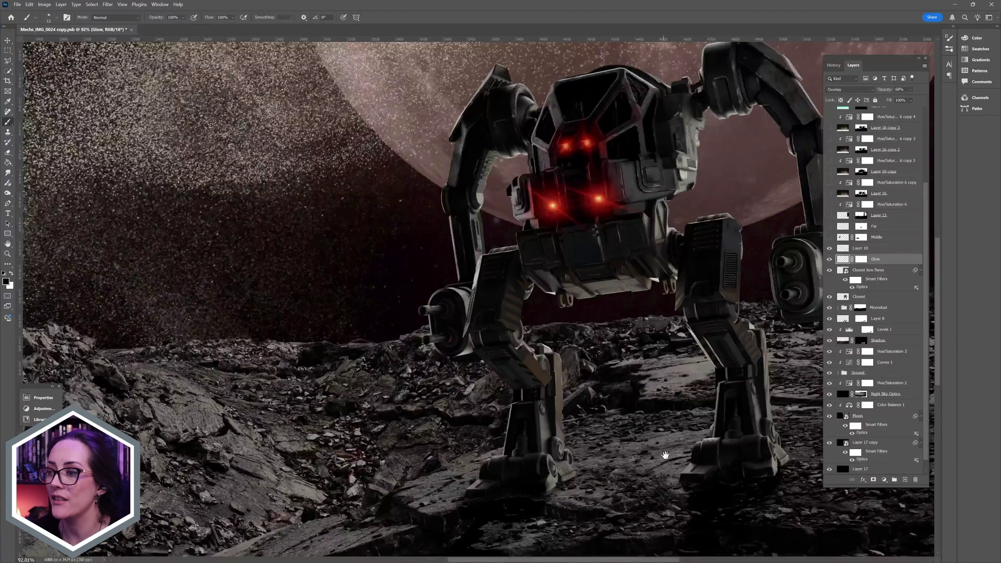
{"action": "left_click_drag", "start_coordinate": [670, 456], "coordinate": [641, 345]}
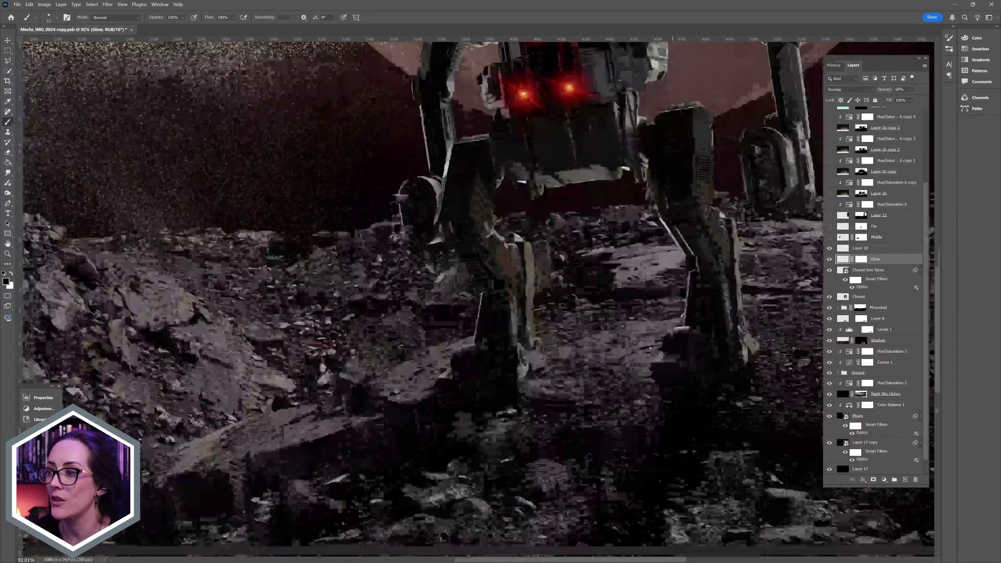
{"action": "left_click", "coordinate": [831, 253]}
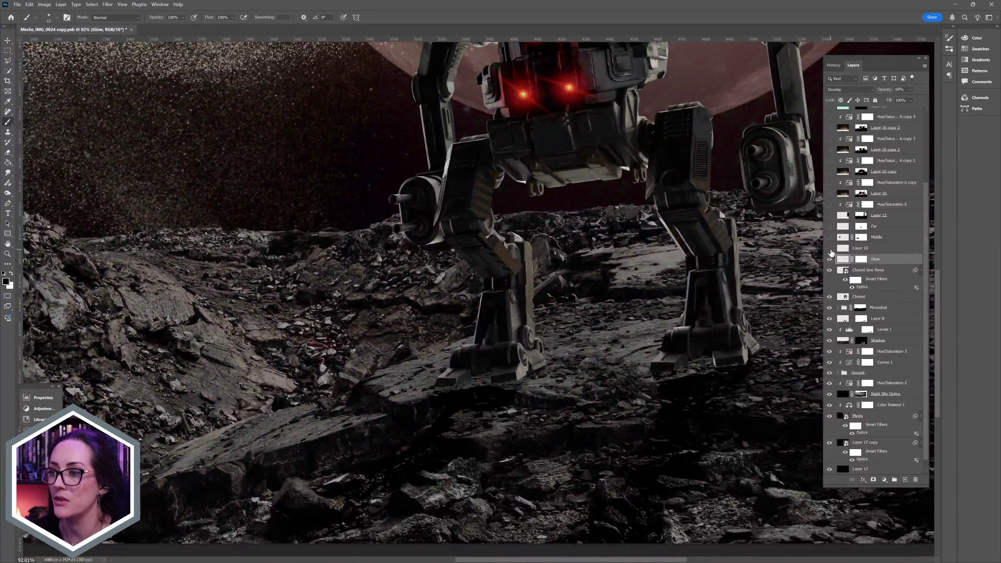
{"action": "left_click", "coordinate": [831, 249]}
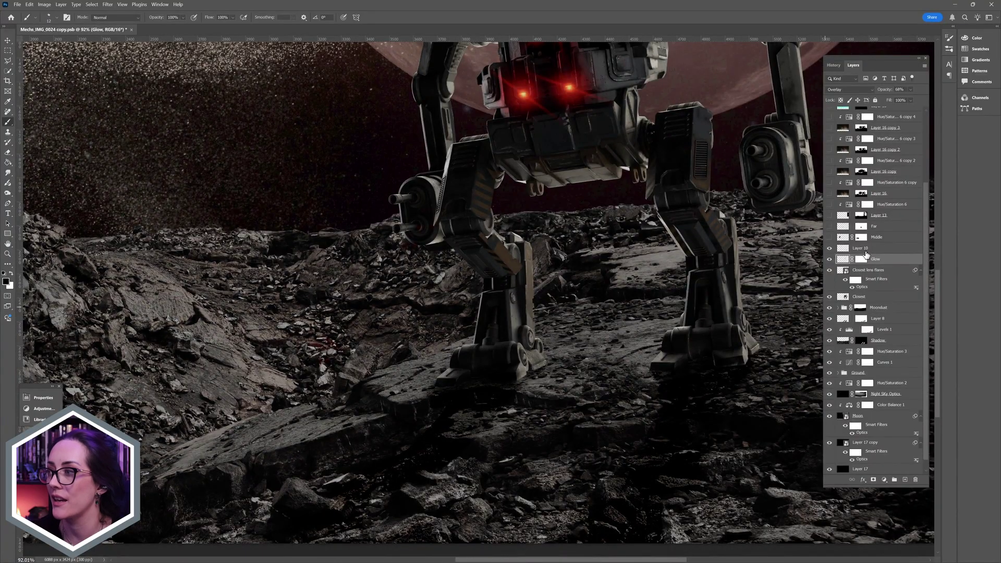
{"action": "left_click", "coordinate": [867, 250]}
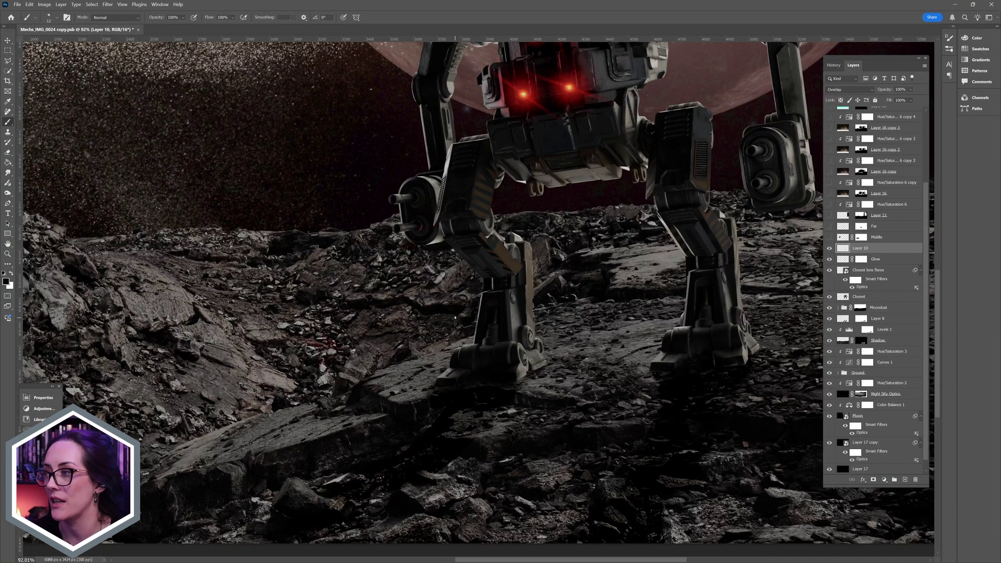
{"action": "scroll", "coordinate": [455, 316], "scroll_direction": "down", "scroll_amount": 5}
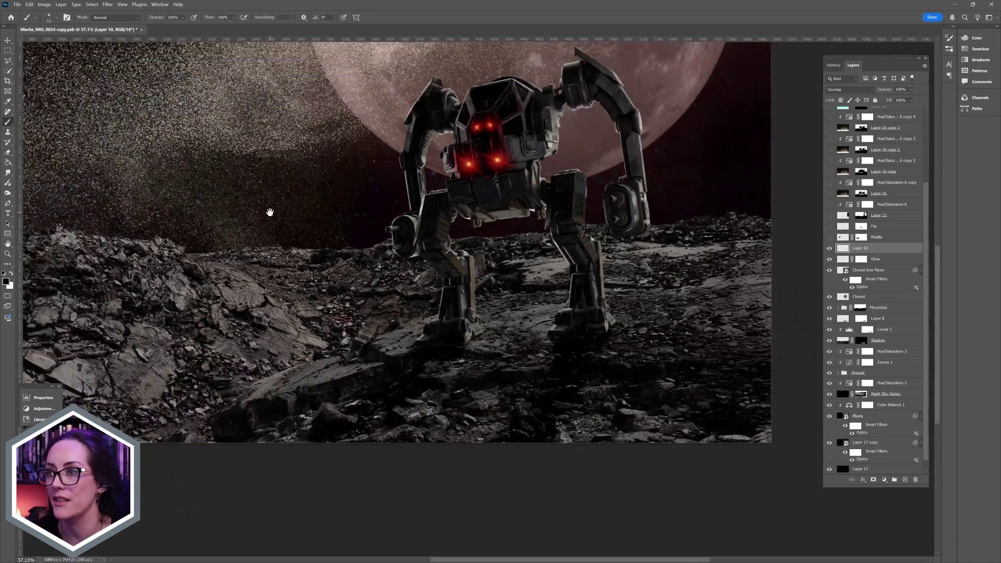
Show and select the Middle mech layer, then the Far mech layer to check its opacity.
{"action": "left_click_drag", "start_coordinate": [270, 212], "coordinate": [386, 284]}
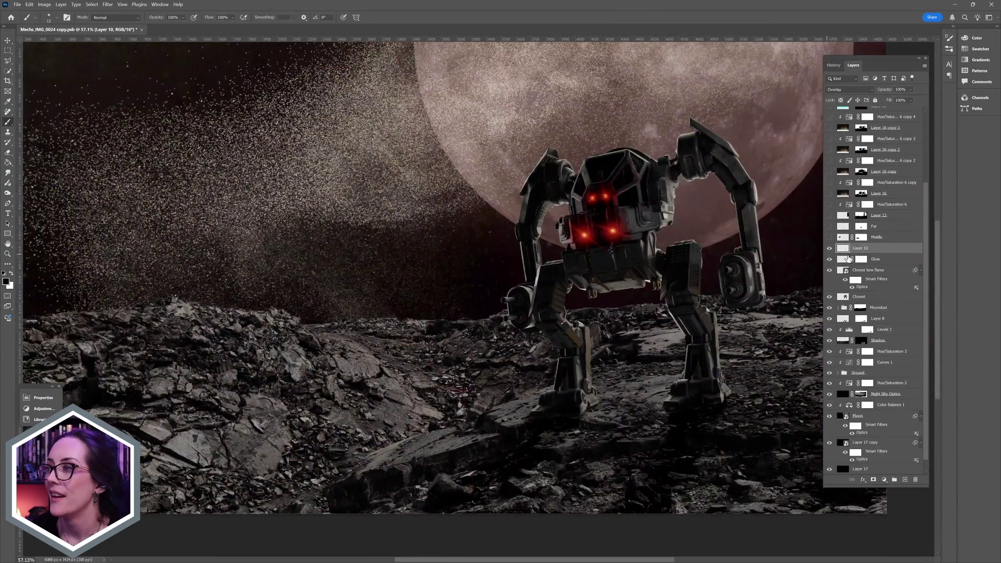
{"action": "left_click", "coordinate": [829, 238]}
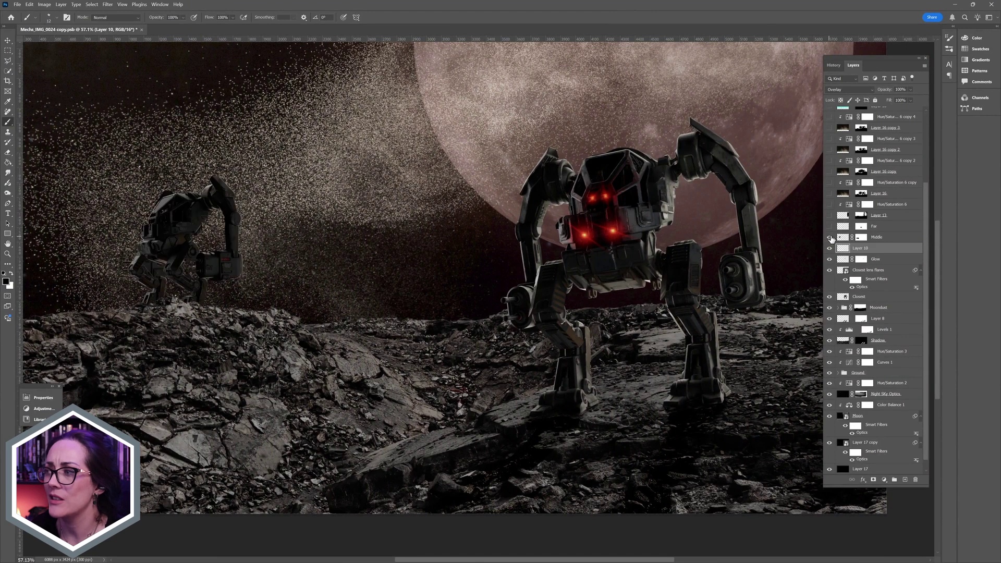
{"action": "left_click", "coordinate": [887, 238]}
{"action": "left_click_drag", "start_coordinate": [200, 241], "coordinate": [247, 269]}
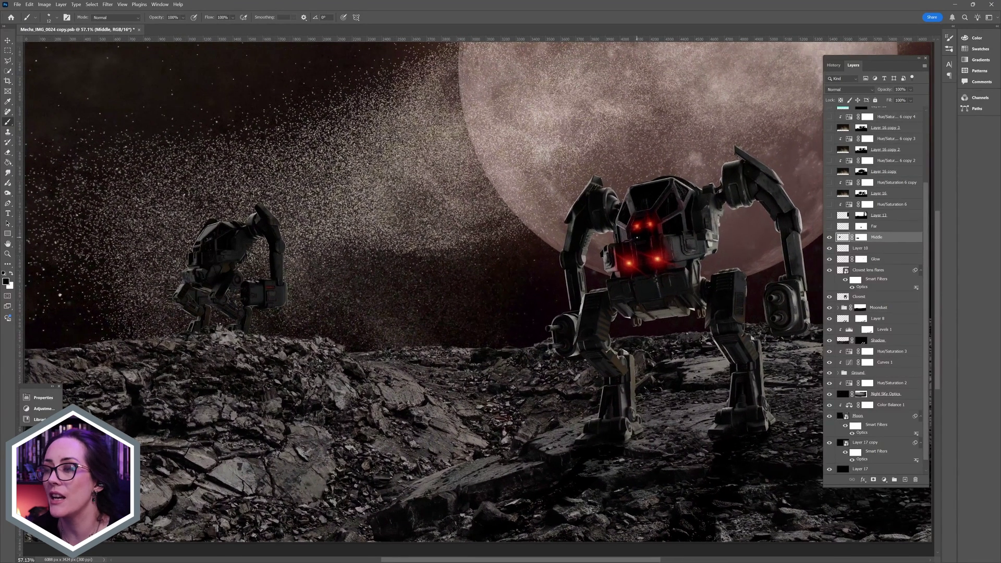
{"action": "left_click", "coordinate": [830, 227]}
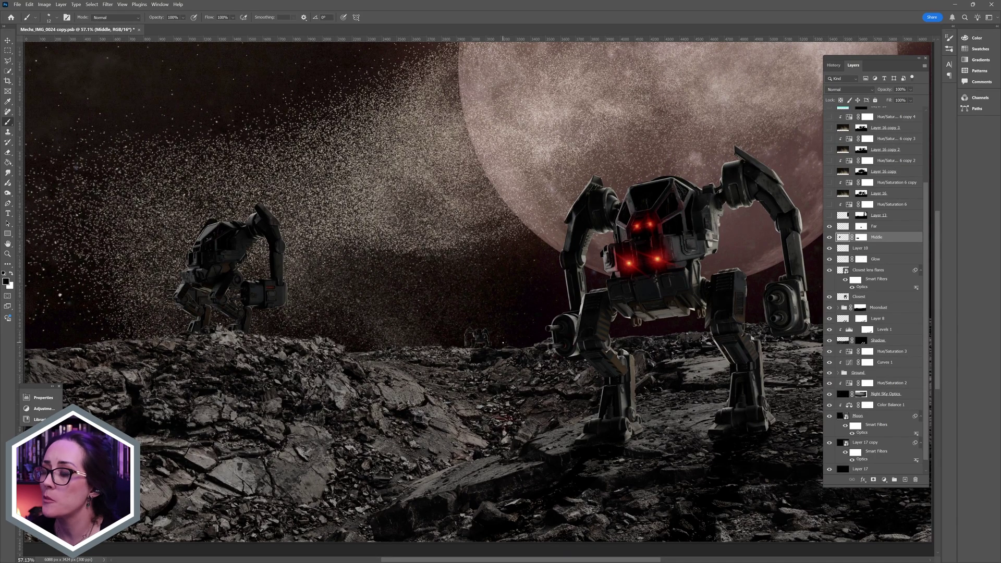
{"action": "left_click", "coordinate": [875, 227]}
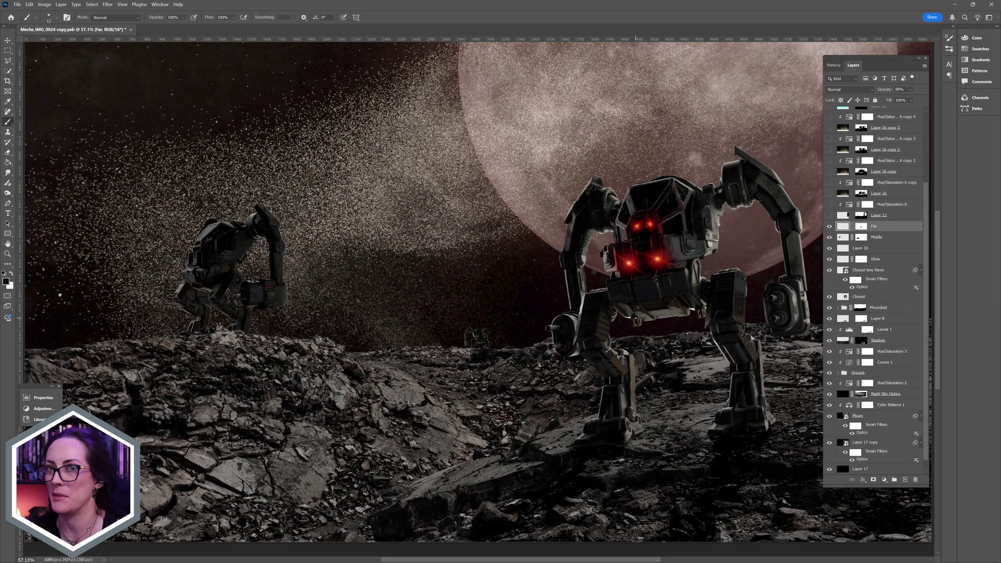
{"action": "scroll", "coordinate": [867, 273], "scroll_direction": "up", "scroll_amount": 4}
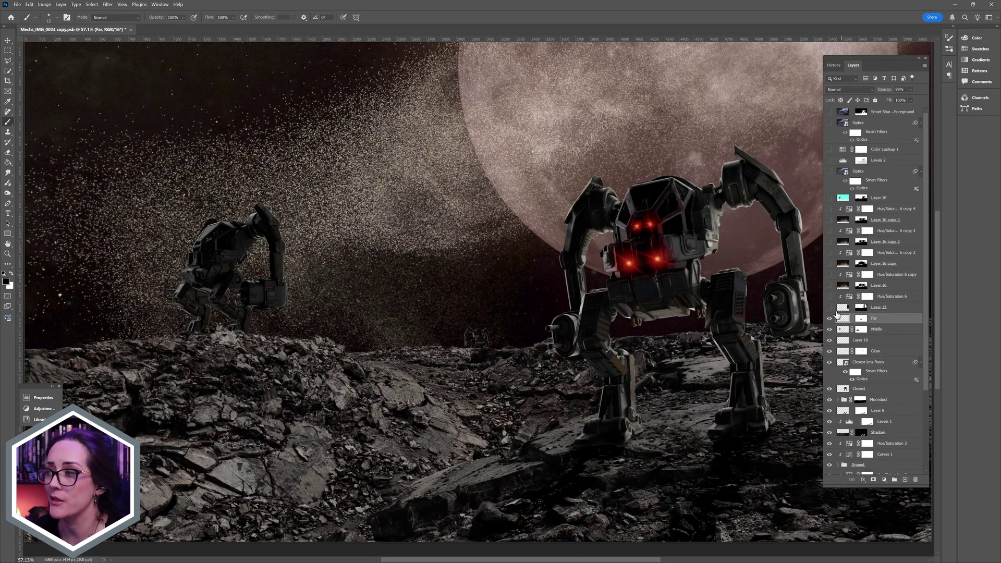
Turn on Layer 13, Hue/Saturation 6 and the Layer 16 layers, briefly viewing Layer 16 copy 2's mask.
{"action": "mouse_move", "coordinate": [724, 283]}
{"action": "left_mouse_down"}
{"action": "mouse_move", "coordinate": [578, 299]}
{"action": "mouse_move", "coordinate": [573, 311]}
{"action": "left_mouse_up"}
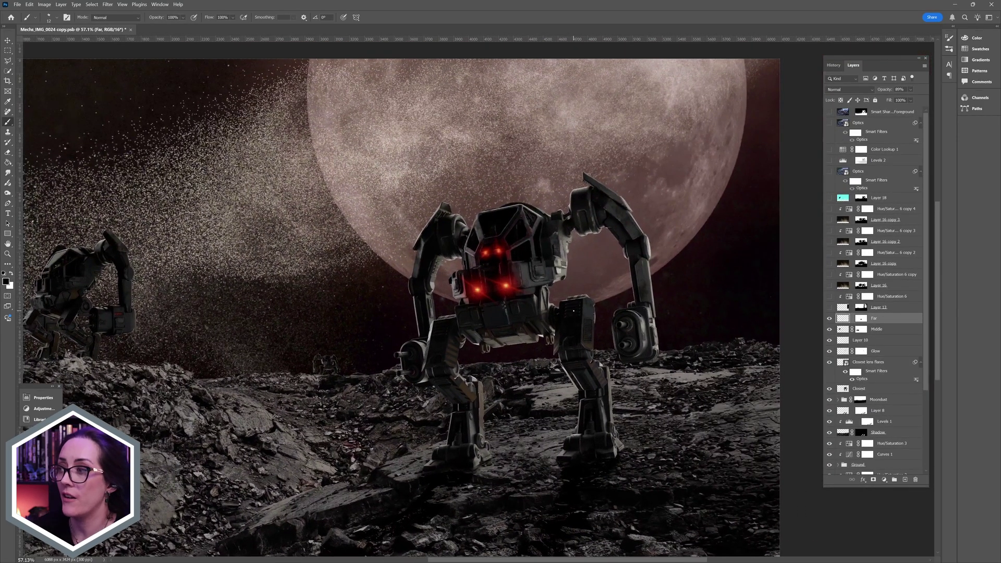
{"action": "left_click", "coordinate": [829, 308]}
{"action": "left_click_drag", "start_coordinate": [831, 299], "coordinate": [829, 230]}
{"action": "left_click", "coordinate": [862, 242], "text": "alt"}
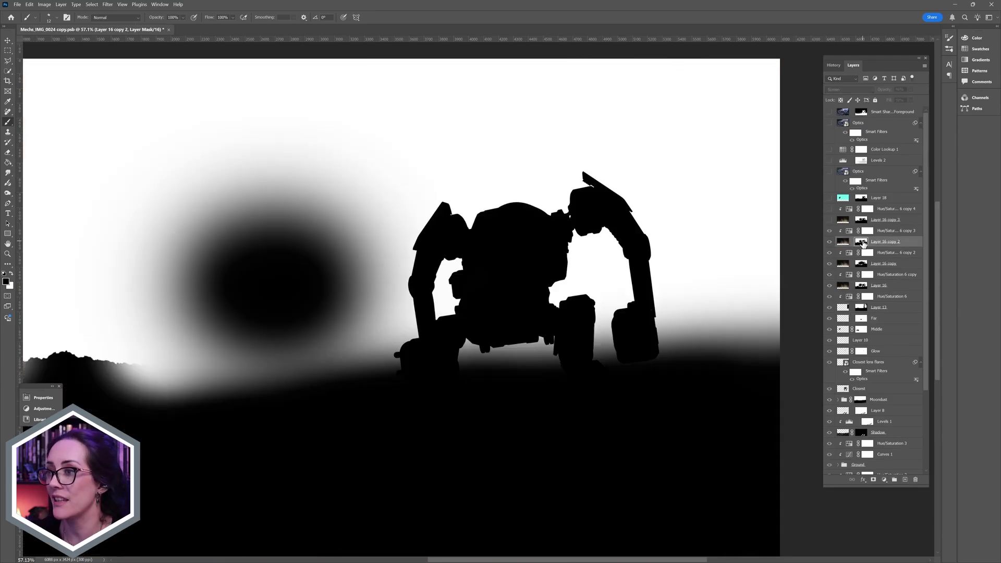
{"action": "left_click", "coordinate": [862, 242], "text": "alt"}
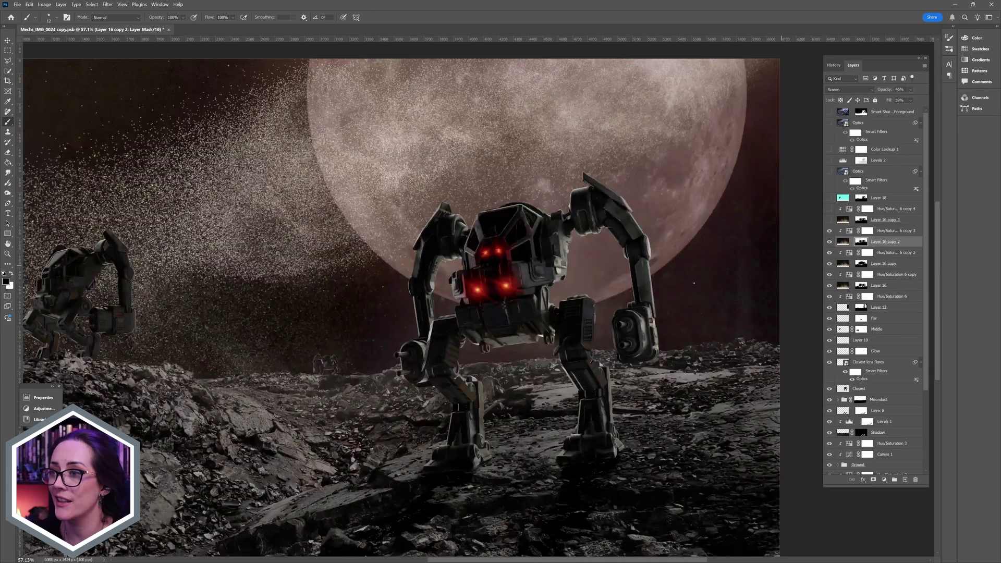
{"action": "left_click_drag", "start_coordinate": [397, 271], "coordinate": [459, 274]}
Turn on Layer 16 copy 3 with its Hue/Saturation adjustment and select it.
{"action": "left_click_drag", "start_coordinate": [829, 220], "coordinate": [830, 209]}
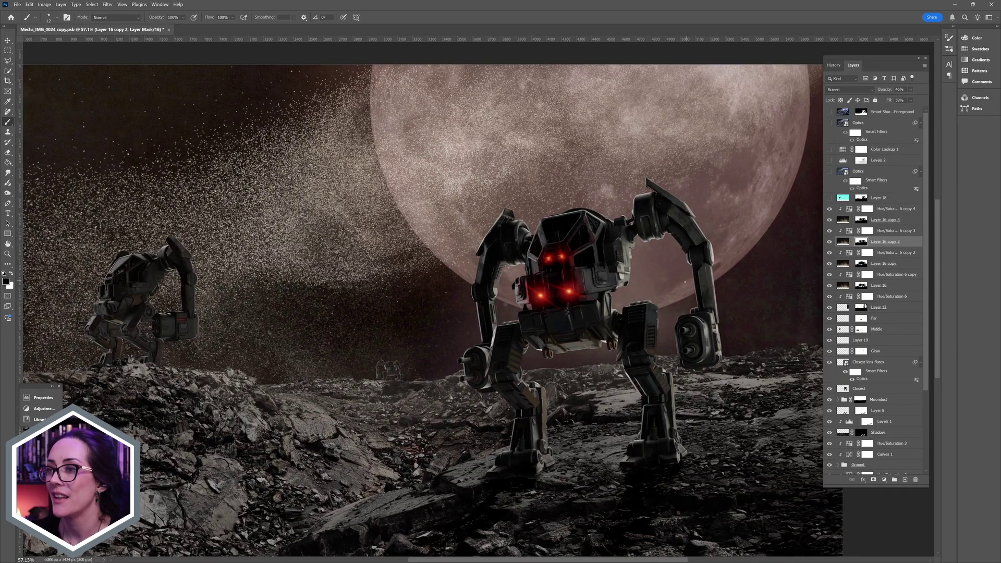
{"action": "left_click", "coordinate": [846, 220]}
{"action": "scroll", "coordinate": [419, 309], "scroll_direction": "down", "scroll_amount": 2}
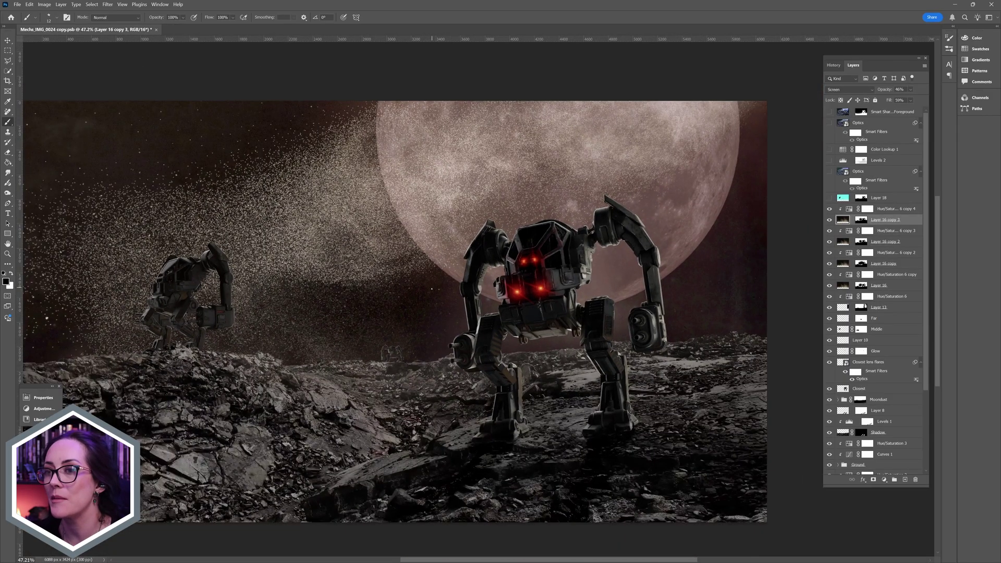
{"action": "left_click_drag", "start_coordinate": [418, 308], "coordinate": [445, 290]}
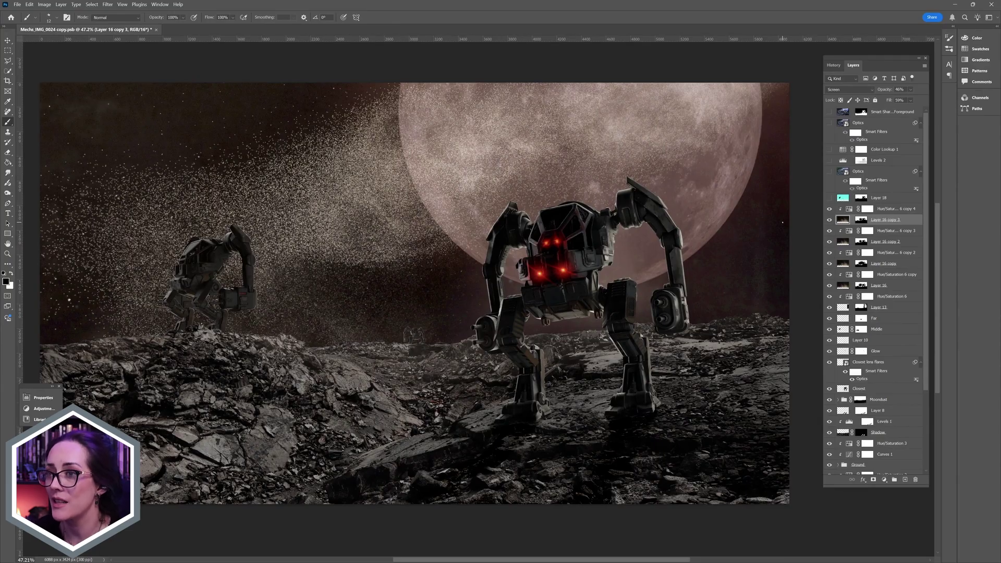
{"action": "scroll", "coordinate": [766, 284], "scroll_direction": "up", "scroll_amount": 2}
{"action": "scroll", "coordinate": [767, 285], "scroll_direction": "up", "scroll_amount": 3}
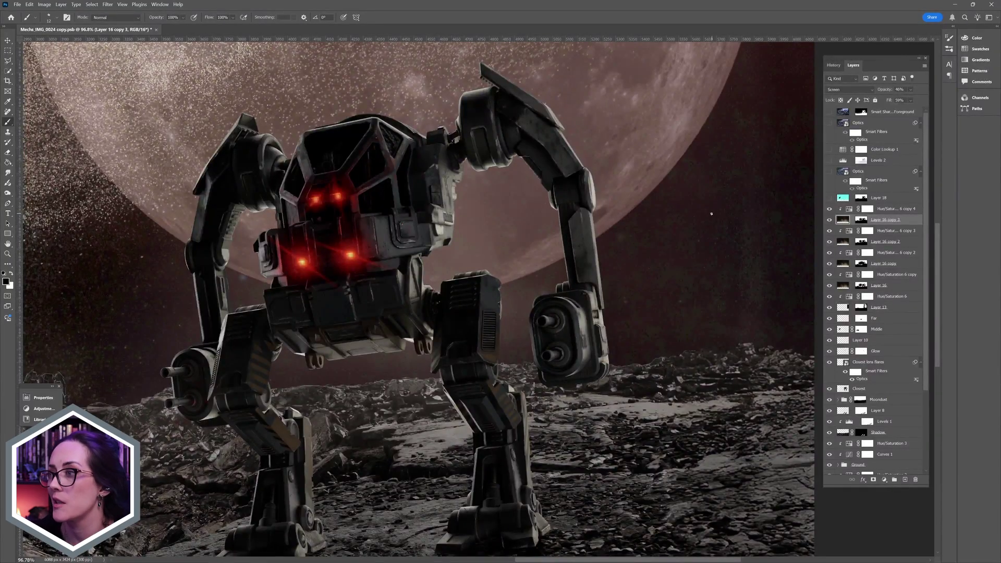
{"action": "scroll", "coordinate": [710, 214], "scroll_direction": "down", "scroll_amount": 3}
{"action": "left_click_drag", "start_coordinate": [104, 229], "coordinate": [295, 215]}
{"action": "scroll", "coordinate": [296, 215], "scroll_direction": "down", "scroll_amount": 1}
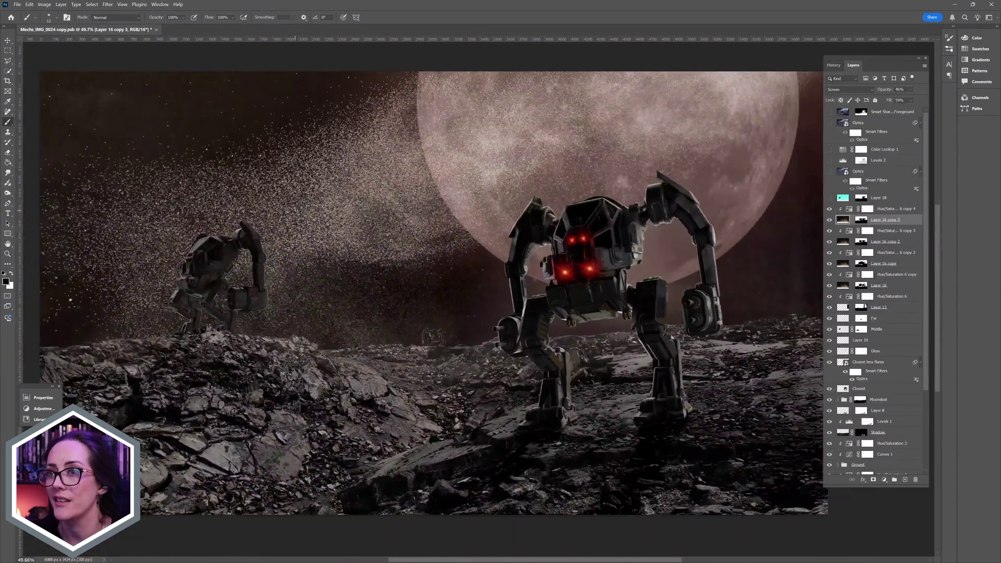
{"action": "left_click", "coordinate": [830, 198]}
{"action": "left_click", "coordinate": [897, 198]}
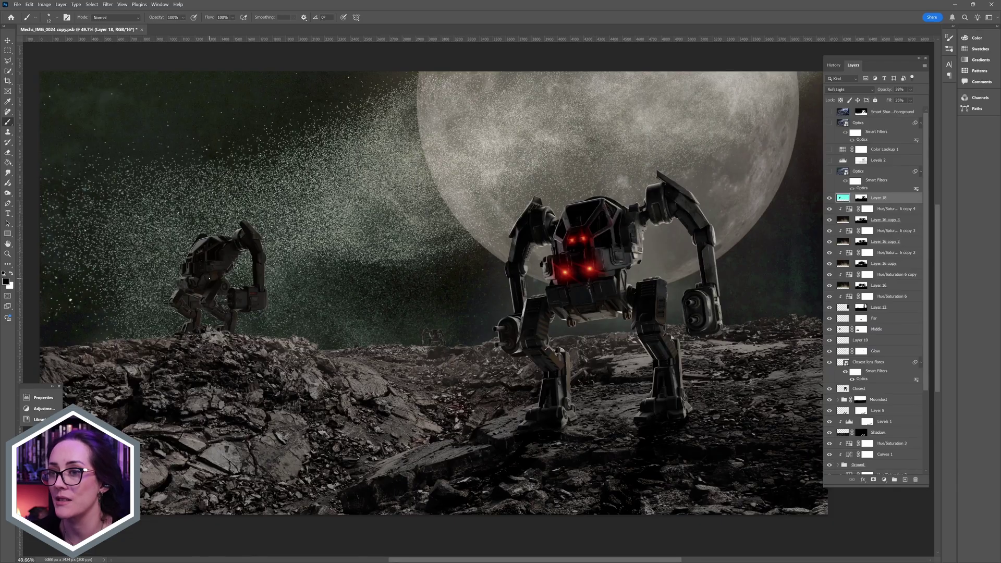
{"action": "scroll", "coordinate": [209, 277], "scroll_direction": "up", "scroll_amount": 5}
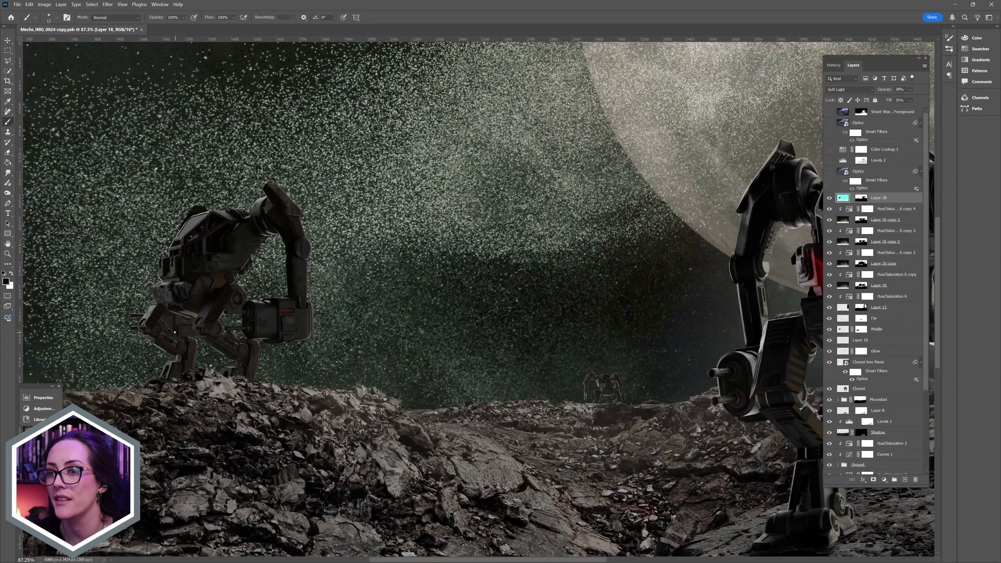
{"action": "scroll", "coordinate": [355, 288], "scroll_direction": "down", "scroll_amount": 4}
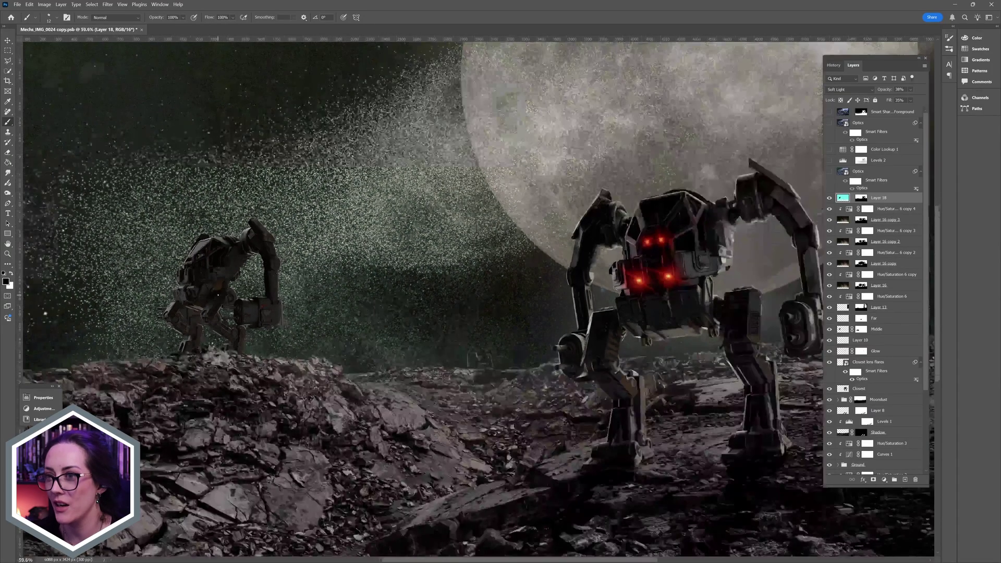
{"action": "scroll", "coordinate": [354, 287], "scroll_direction": "down", "scroll_amount": 3}
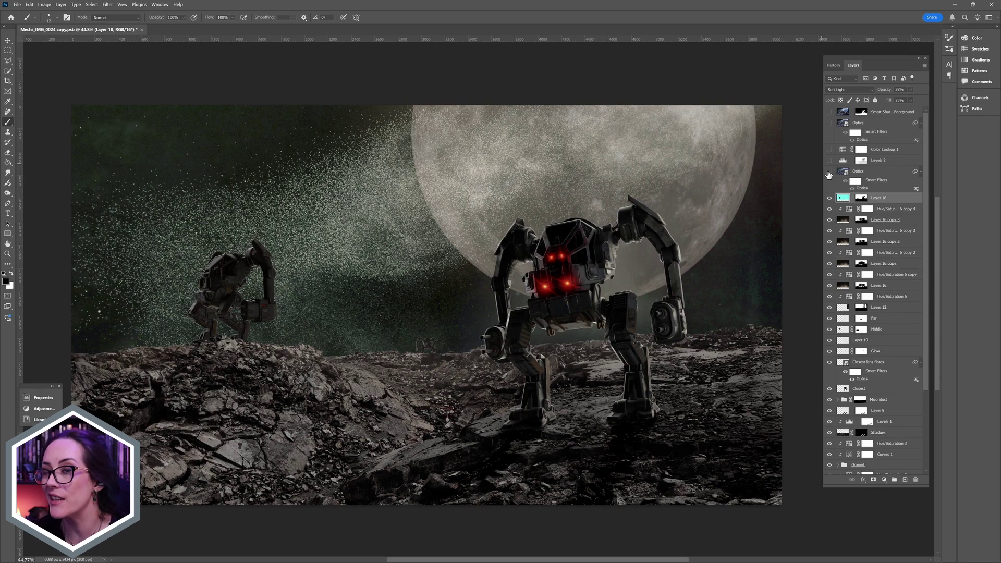
Select and unhide the top Optics smart-object layer, then launch its Optics smart filter.
{"action": "left_click", "coordinate": [840, 177]}
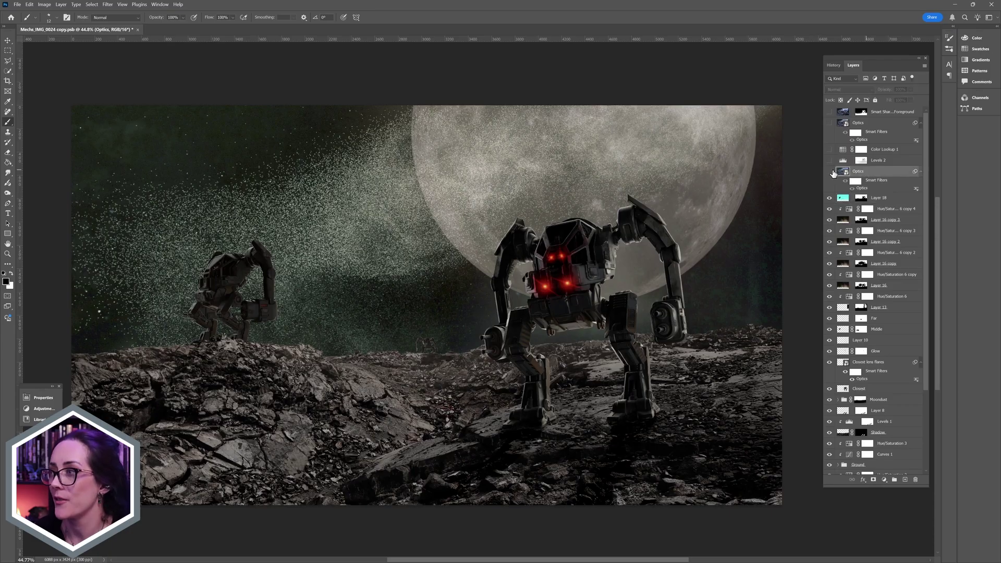
{"action": "left_click", "coordinate": [830, 171]}
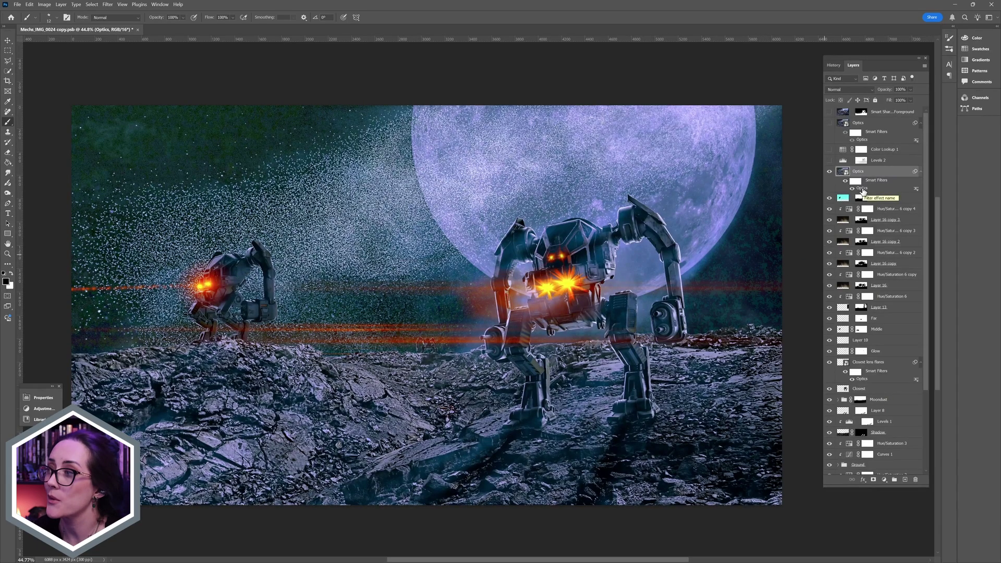
{"action": "double_click", "coordinate": [863, 190]}
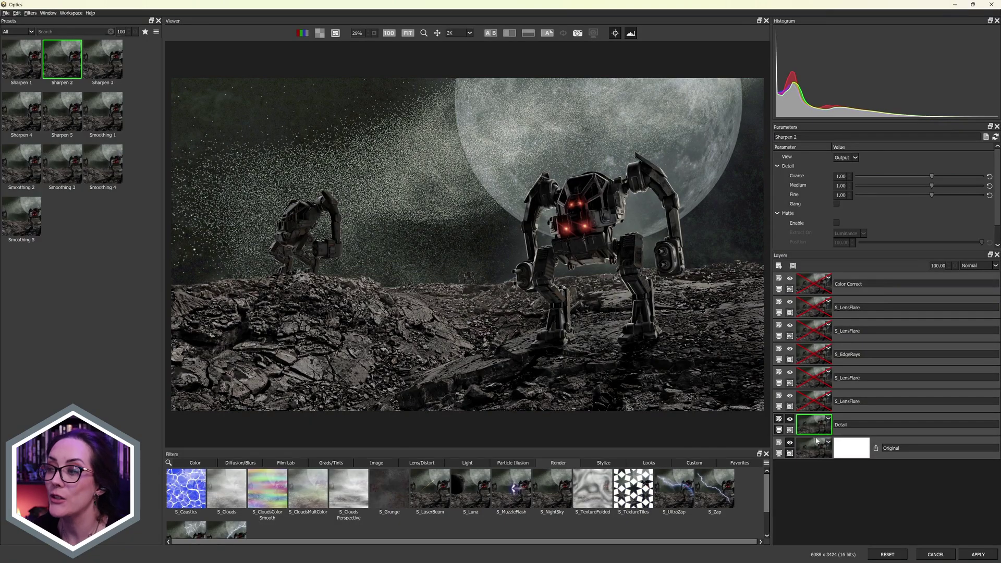
Show the Image filter category and inspect the two lowest S_LensFlare layers' parameters.
{"action": "left_click", "coordinate": [379, 464]}
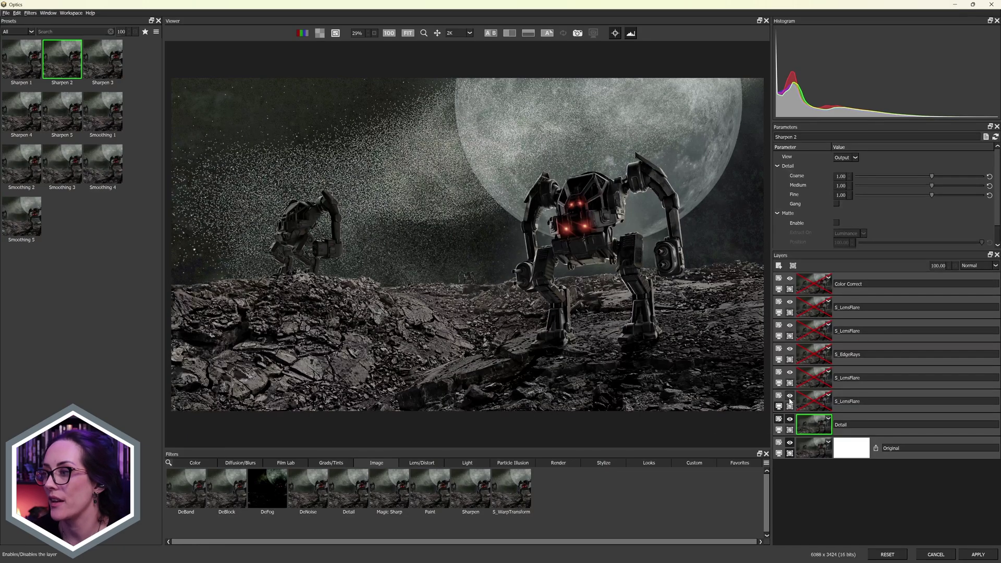
{"action": "left_click", "coordinate": [816, 407]}
{"action": "scroll", "coordinate": [95, 361], "scroll_direction": "down", "scroll_amount": 5}
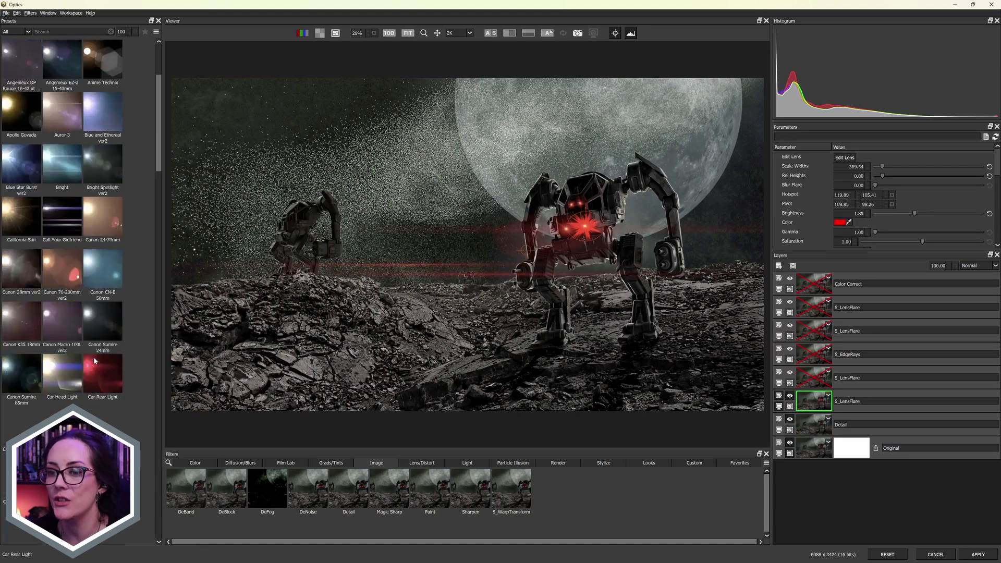
{"action": "scroll", "coordinate": [95, 361], "scroll_direction": "down", "scroll_amount": 6}
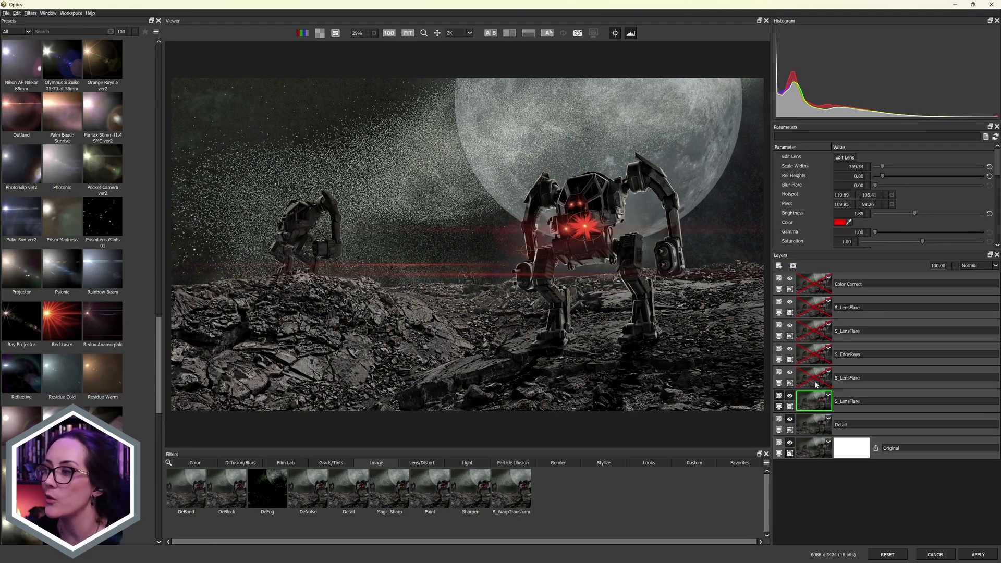
{"action": "left_click", "coordinate": [815, 380]}
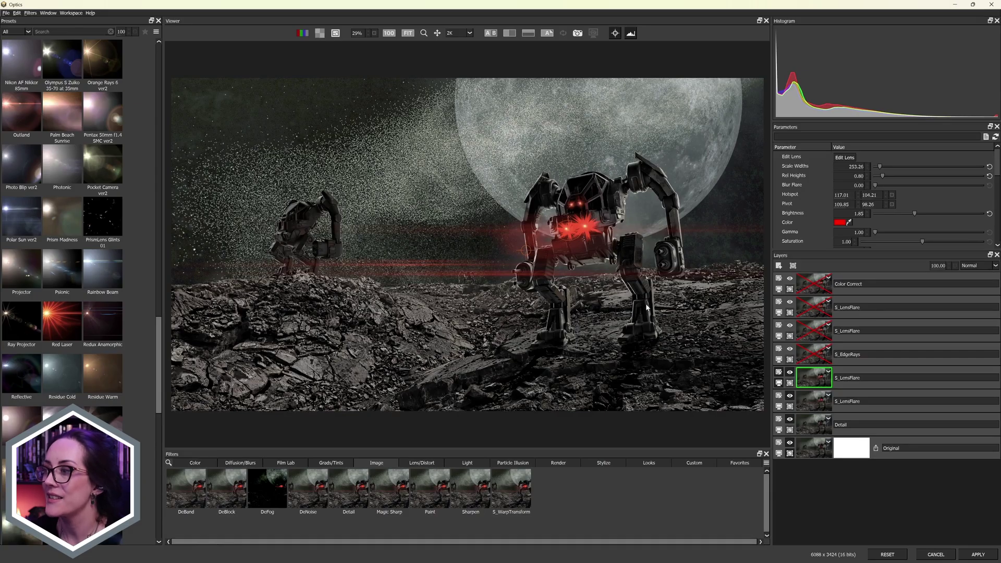
{"action": "scroll", "coordinate": [623, 315], "scroll_direction": "down", "scroll_amount": 2}
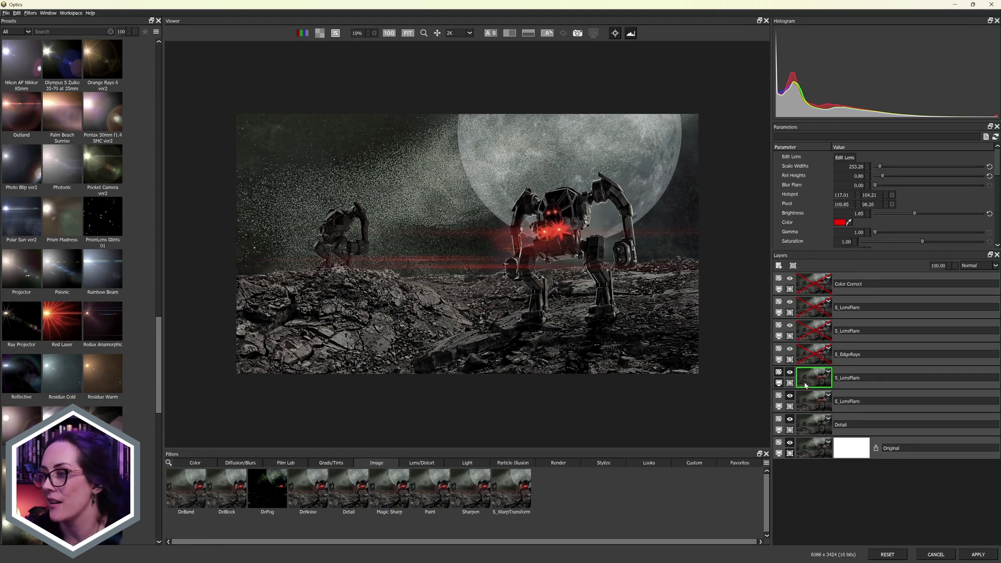
Enable S_EdgeRays and toggle it off and on over the zoomed-in main mech to compare.
{"action": "left_click", "coordinate": [811, 359]}
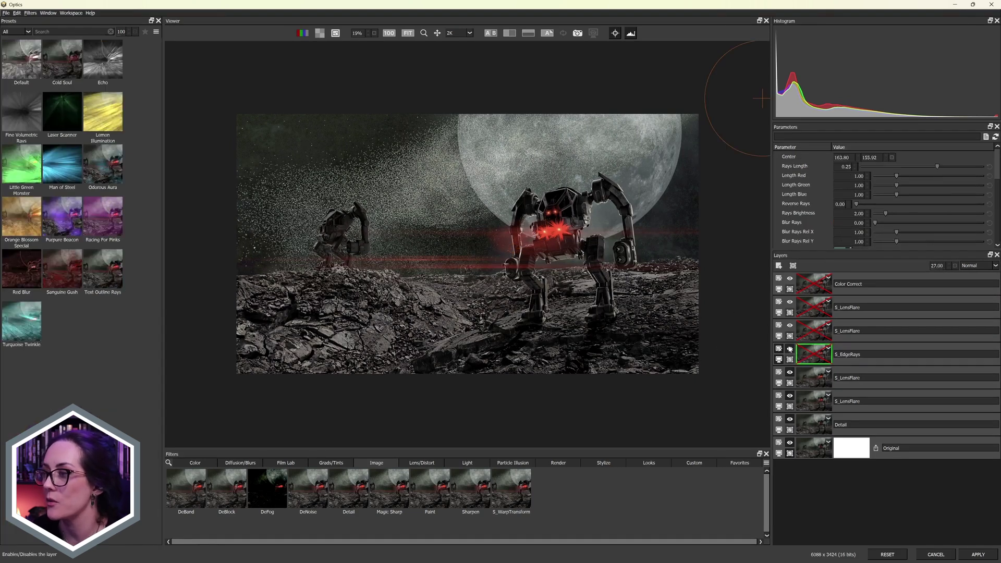
{"action": "left_click", "coordinate": [790, 350]}
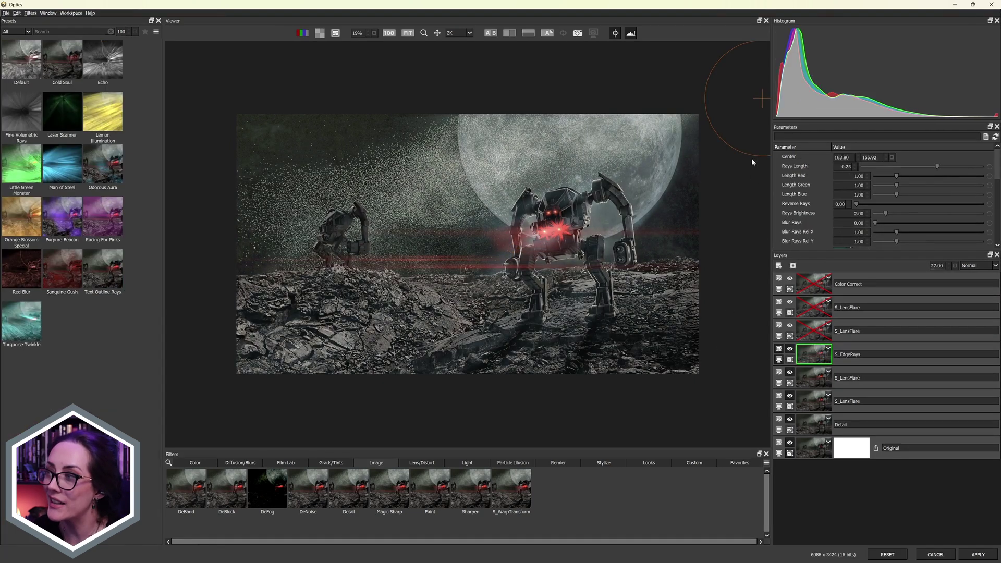
{"action": "scroll", "coordinate": [485, 233], "scroll_direction": "up", "scroll_amount": 5}
{"action": "left_click_drag", "start_coordinate": [661, 230], "coordinate": [424, 228]}
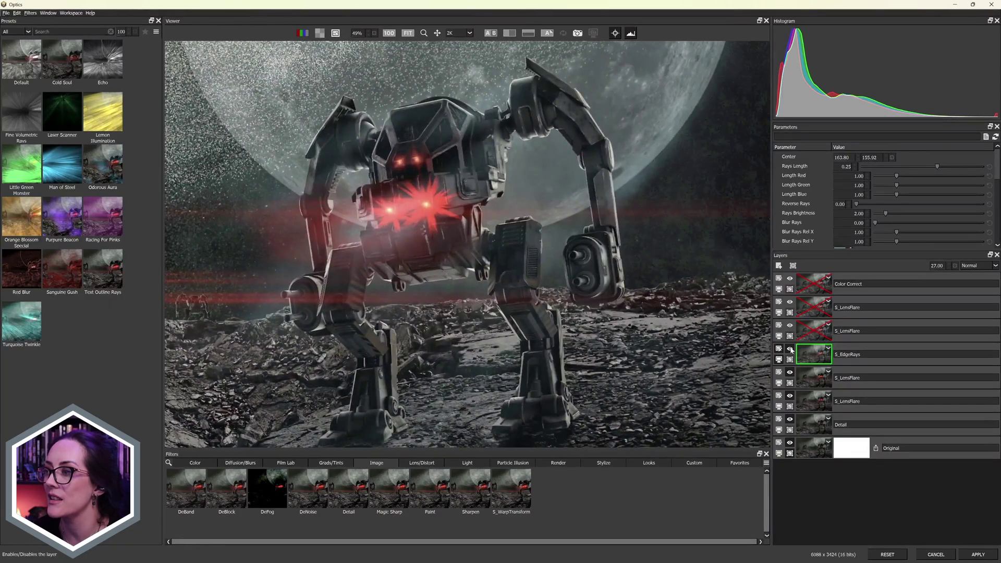
{"action": "left_click", "coordinate": [790, 349]}
{"action": "left_click", "coordinate": [791, 350]}
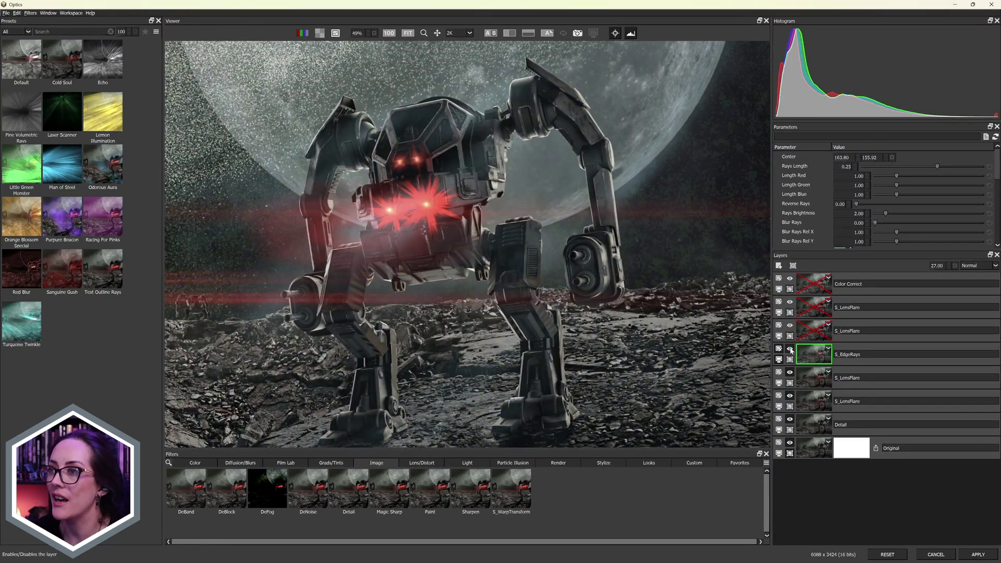
{"action": "left_click", "coordinate": [790, 350]}
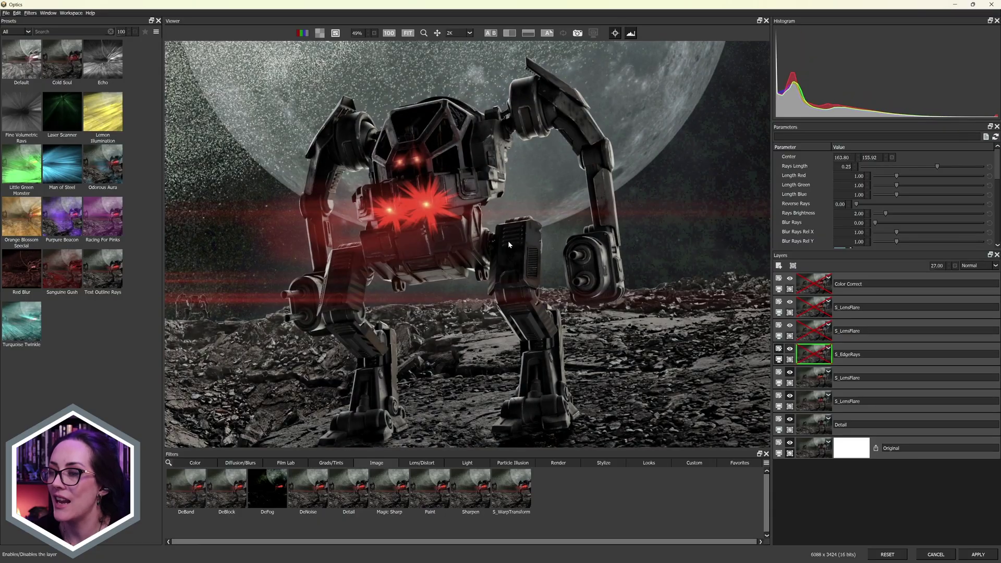
{"action": "scroll", "coordinate": [532, 245], "scroll_direction": "down", "scroll_amount": 5}
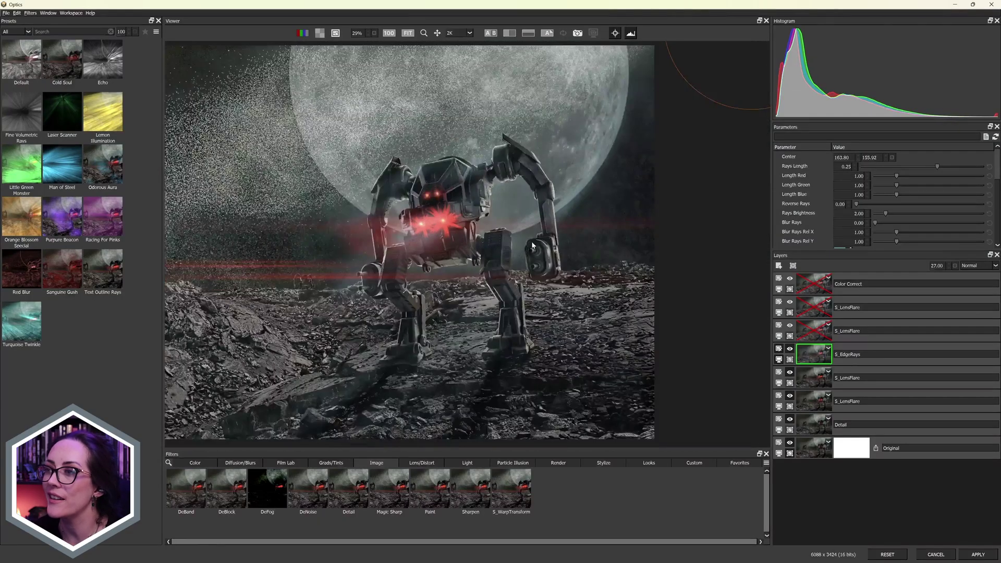
{"action": "left_click", "coordinate": [815, 334]}
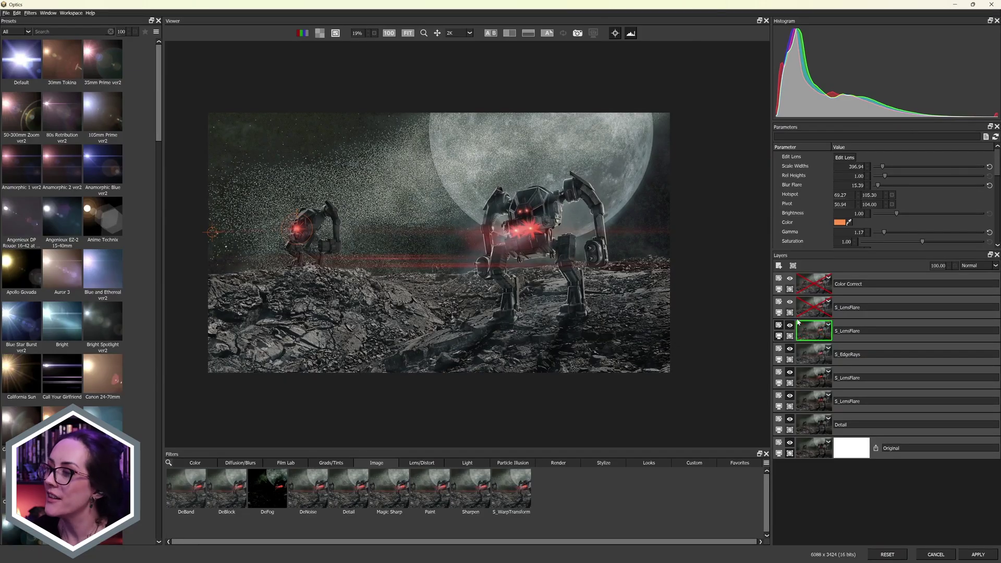
Select the second S_LensFlare layer and scroll through its lens-flare presets.
{"action": "left_click", "coordinate": [812, 307]}
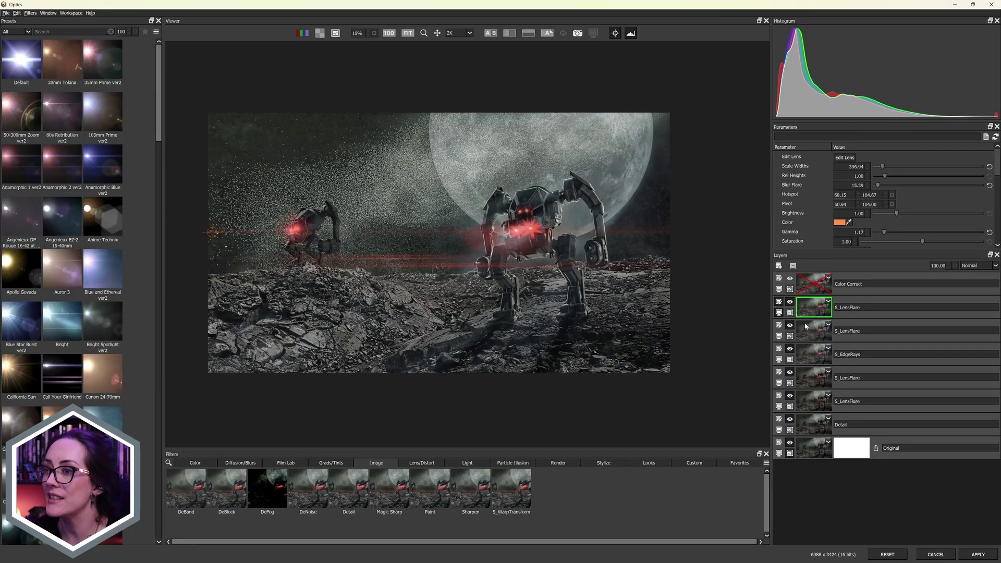
{"action": "scroll", "coordinate": [97, 322], "scroll_direction": "down", "scroll_amount": 8}
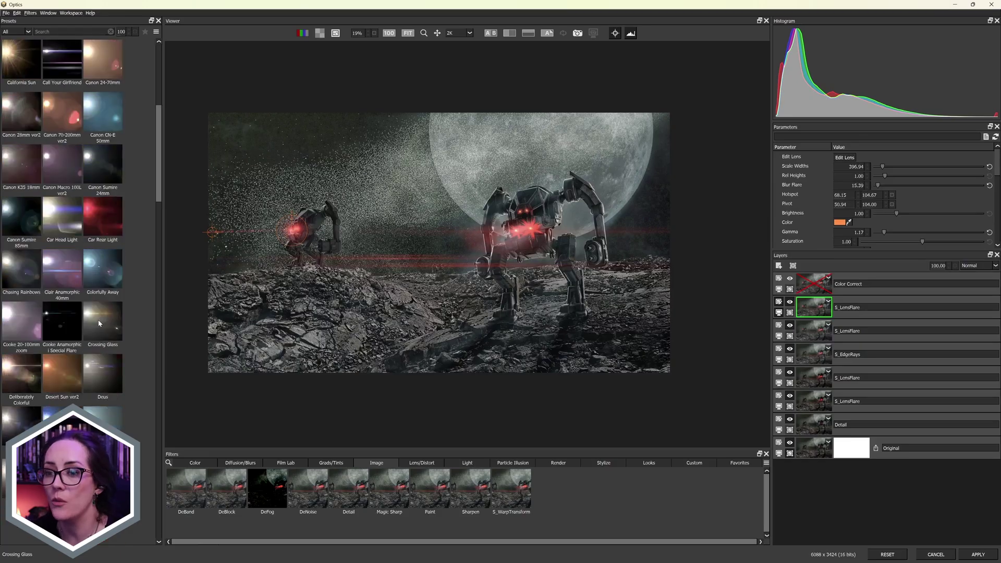
{"action": "scroll", "coordinate": [97, 321], "scroll_direction": "down", "scroll_amount": 6}
{"action": "scroll", "coordinate": [97, 322], "scroll_direction": "down", "scroll_amount": 6}
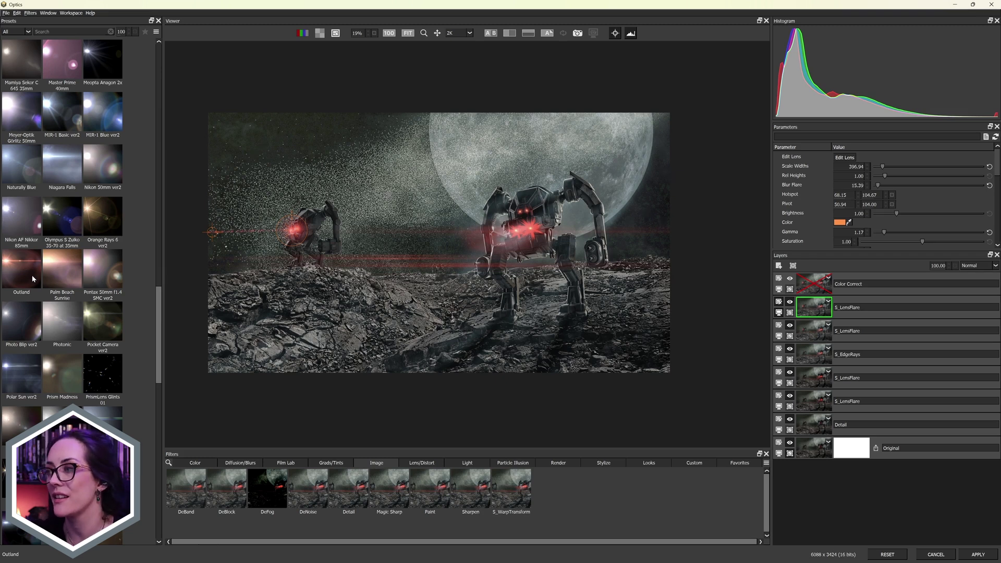
Select and enable the Color Correct layer, with the colour filters shown in the browser.
{"action": "left_click", "coordinate": [816, 285]}
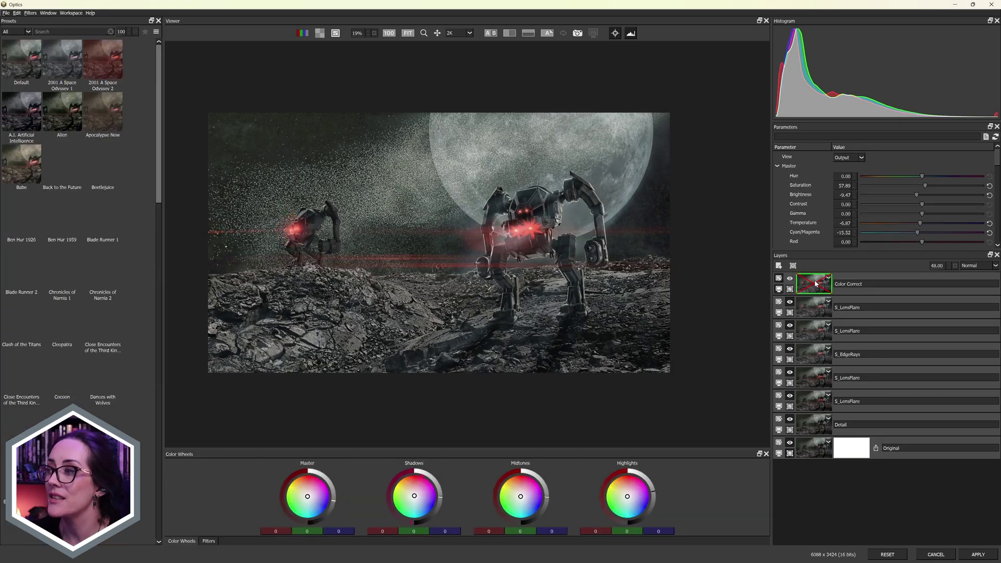
{"action": "left_click", "coordinate": [214, 544]}
{"action": "left_click", "coordinate": [198, 464]}
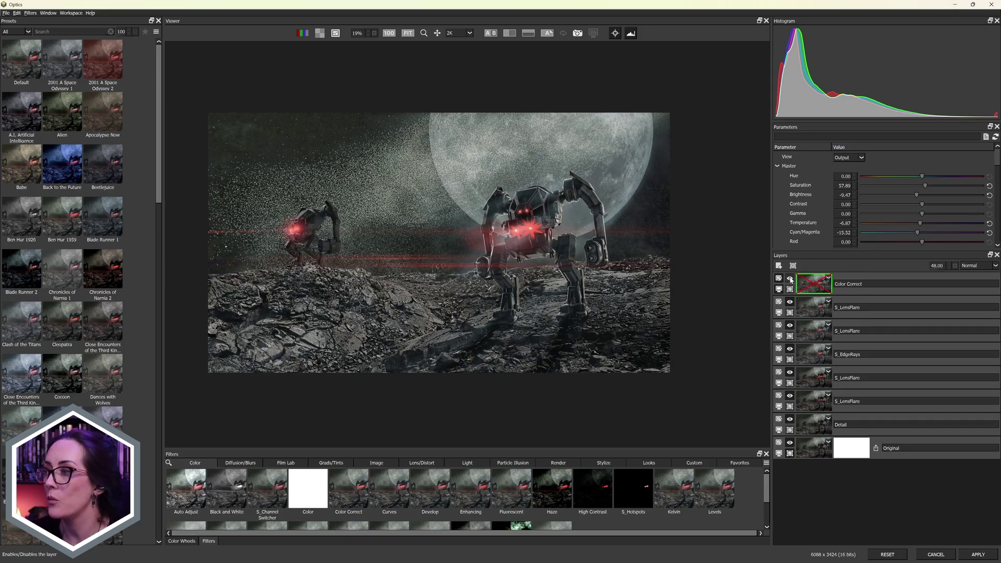
{"action": "left_click", "coordinate": [812, 287]}
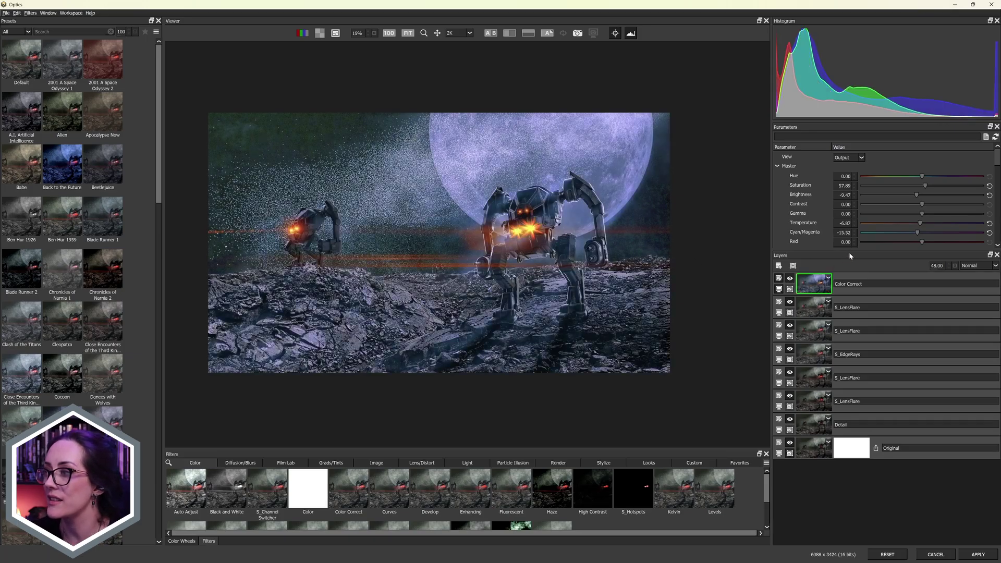
Enlarge the Parameters area to review more of the Color Correct settings.
{"action": "left_click_drag", "start_coordinate": [850, 252], "coordinate": [850, 340]}
{"action": "scroll", "coordinate": [105, 287], "scroll_direction": "down", "scroll_amount": 5}
{"action": "scroll", "coordinate": [104, 287], "scroll_direction": "up", "scroll_amount": 3}
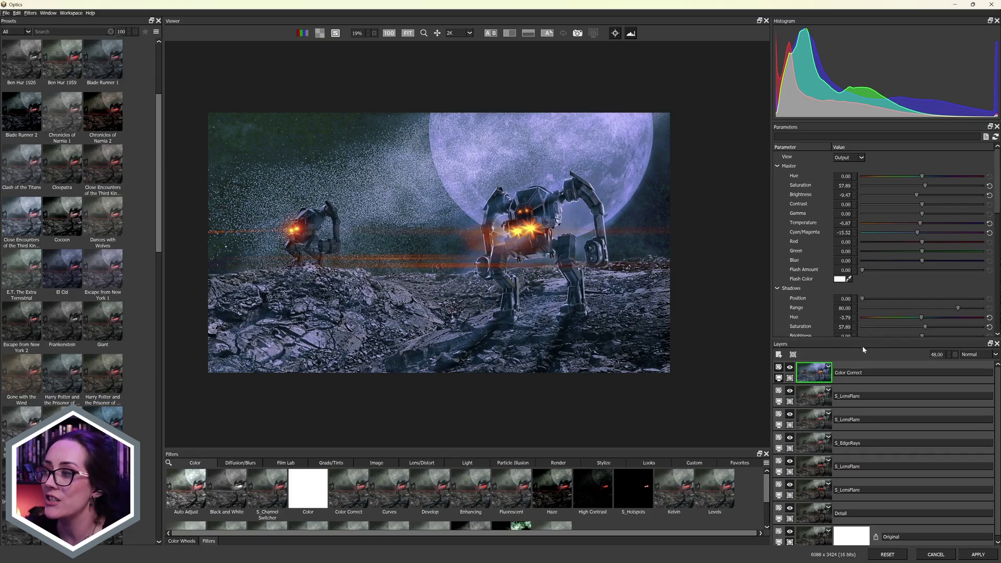
{"action": "left_click_drag", "start_coordinate": [867, 339], "coordinate": [867, 376]}
{"action": "scroll", "coordinate": [589, 287], "scroll_direction": "up", "scroll_amount": 2}
{"action": "scroll", "coordinate": [590, 287], "scroll_direction": "down", "scroll_amount": 2}
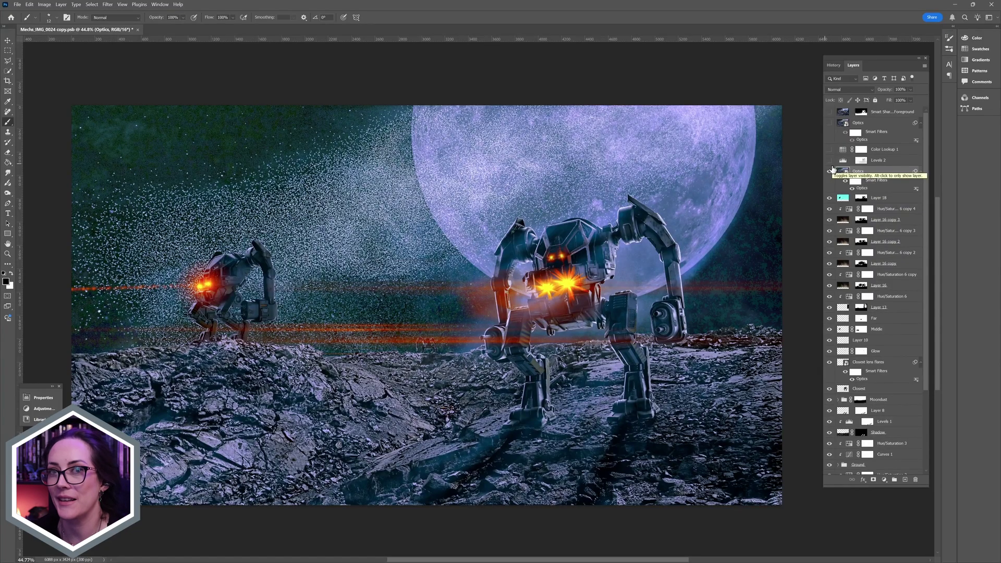
Turn on the Optics layer and Levels 2, inspect the Levels 2 mask, then show the upper Optics layer.
{"action": "left_click", "coordinate": [830, 171]}
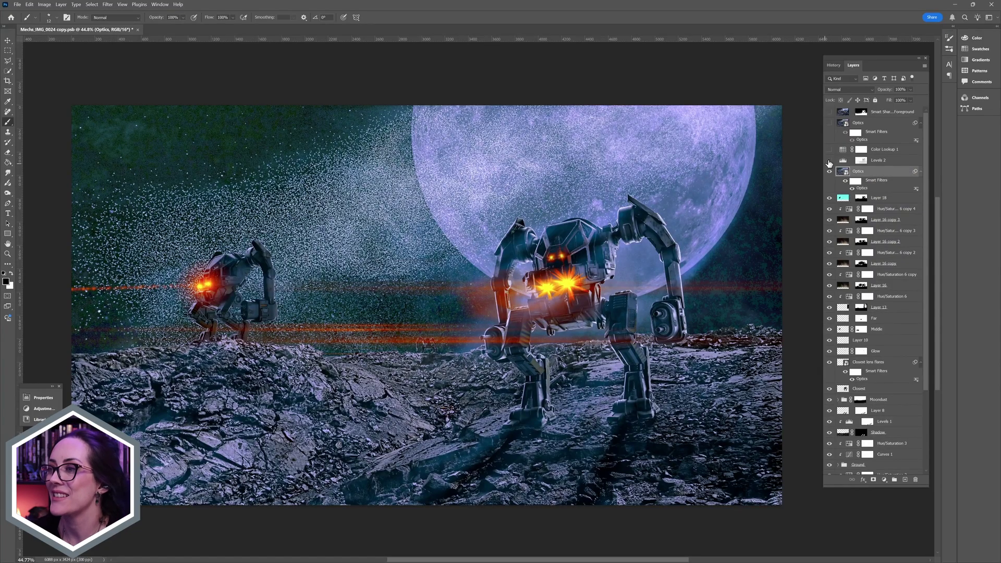
{"action": "left_click", "coordinate": [830, 160]}
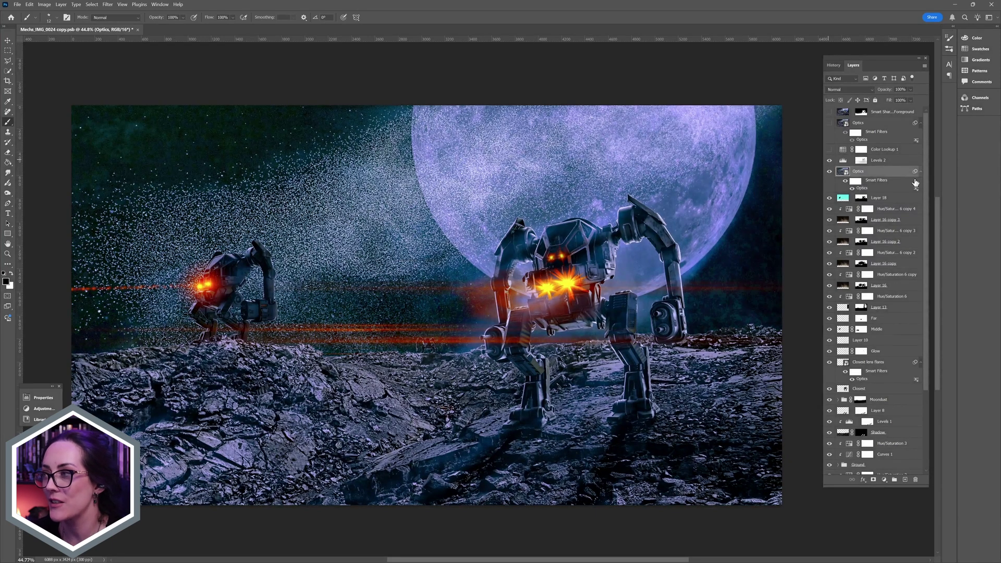
{"action": "left_click", "coordinate": [890, 163]}
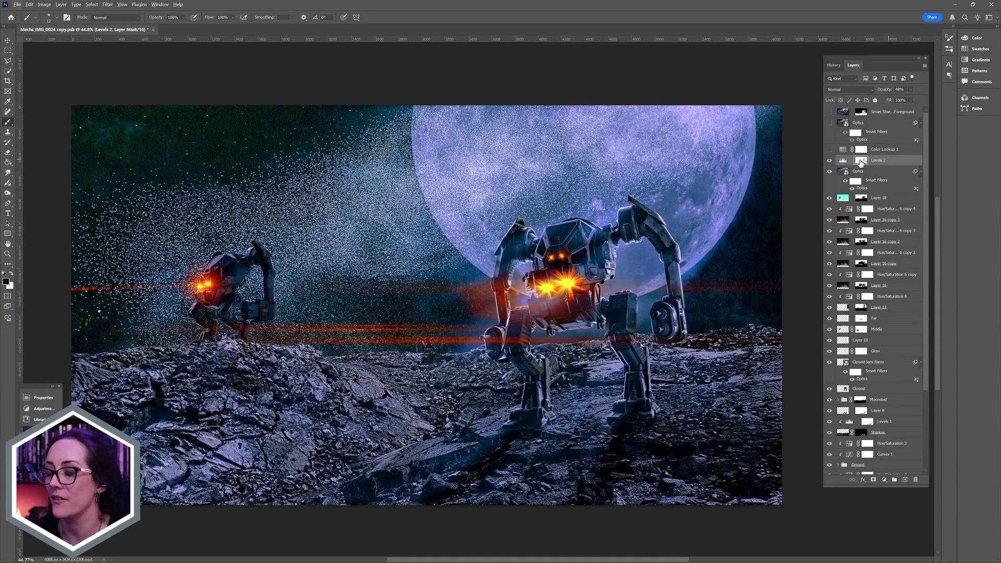
{"action": "left_click", "coordinate": [861, 163], "text": "alt"}
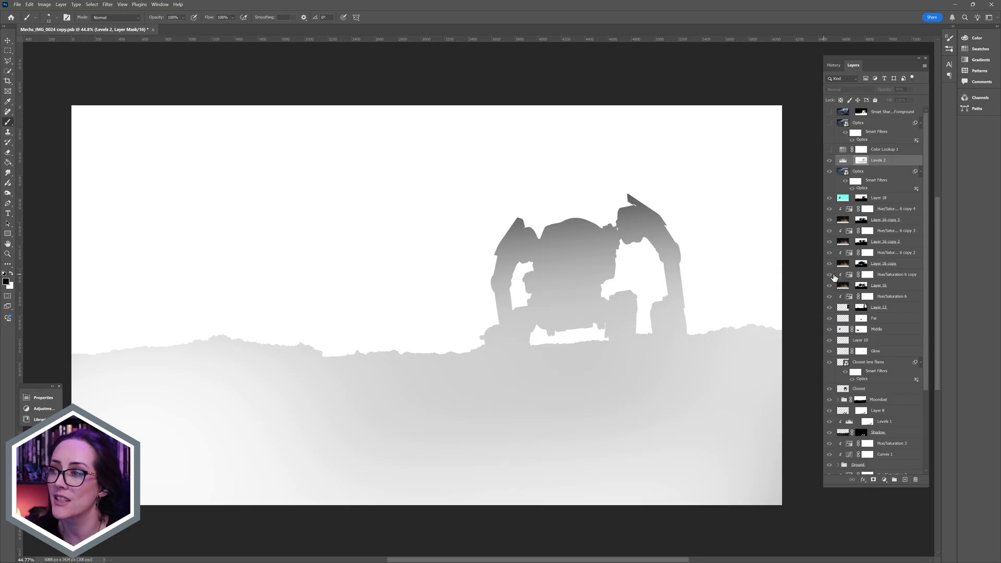
{"action": "left_click", "coordinate": [861, 160], "text": "alt"}
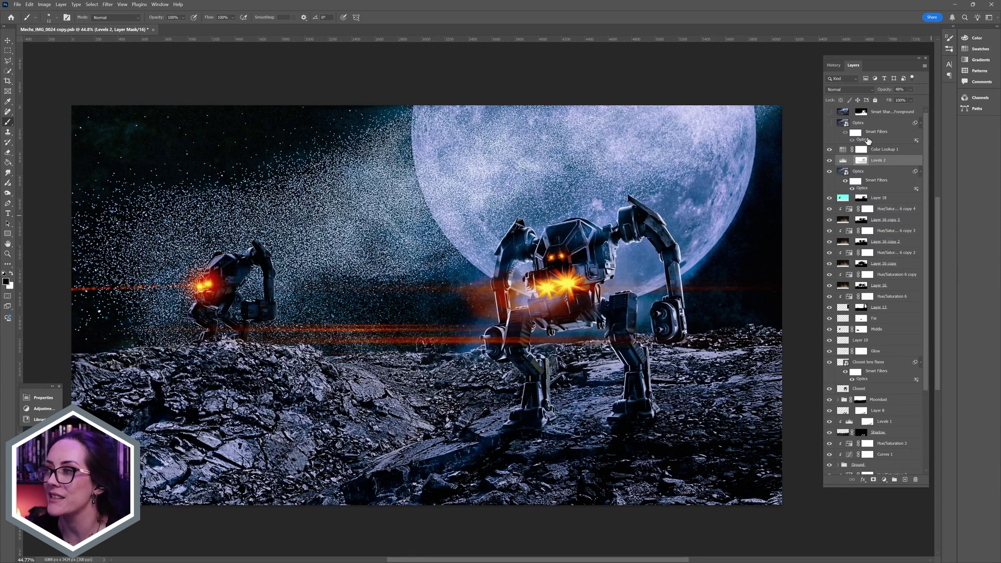
{"action": "left_click", "coordinate": [830, 123]}
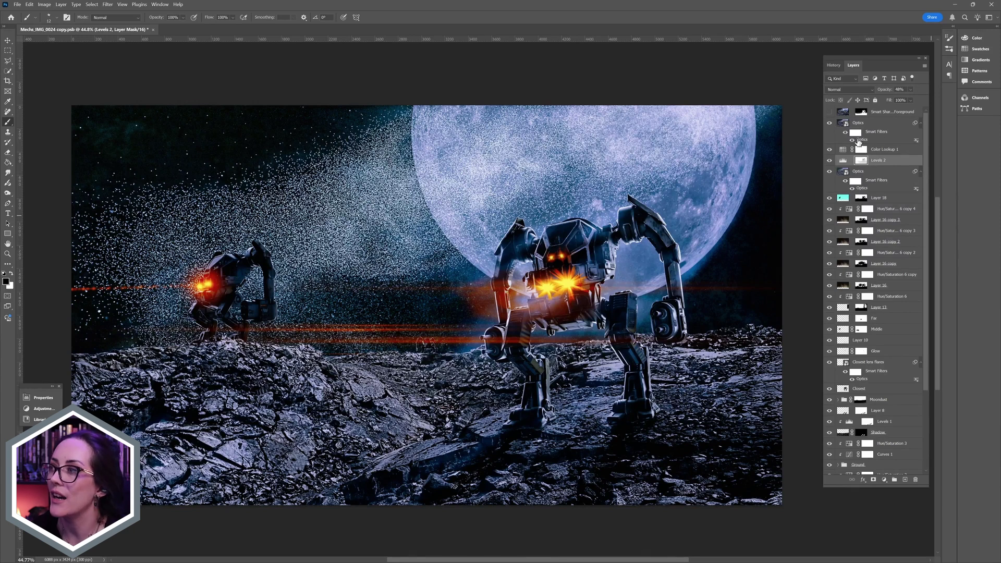
Open the upper Optics filter to Film Lab, cancel a New Preset dialog, and check Custom presets.
{"action": "double_click", "coordinate": [862, 140]}
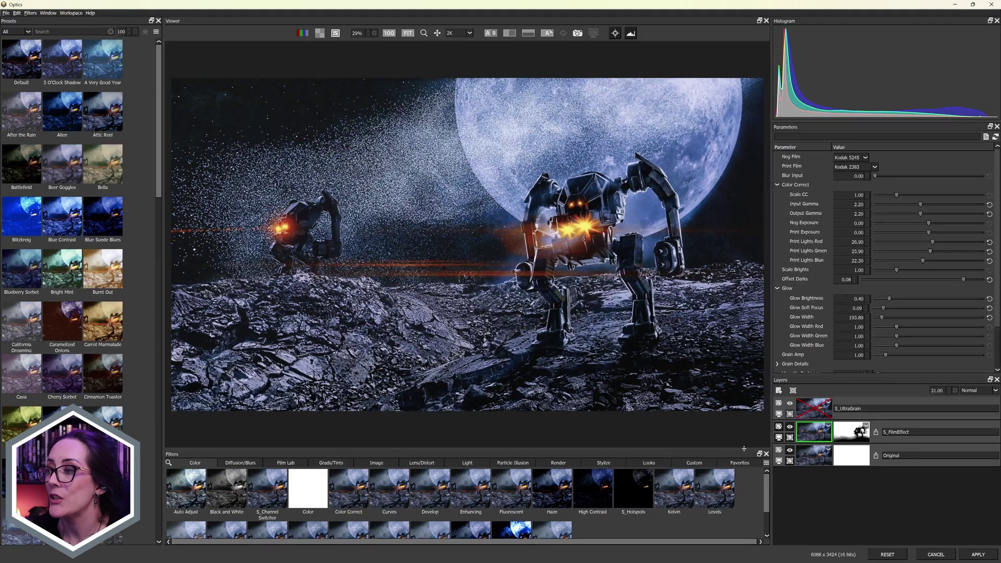
{"action": "left_click", "coordinate": [286, 463]}
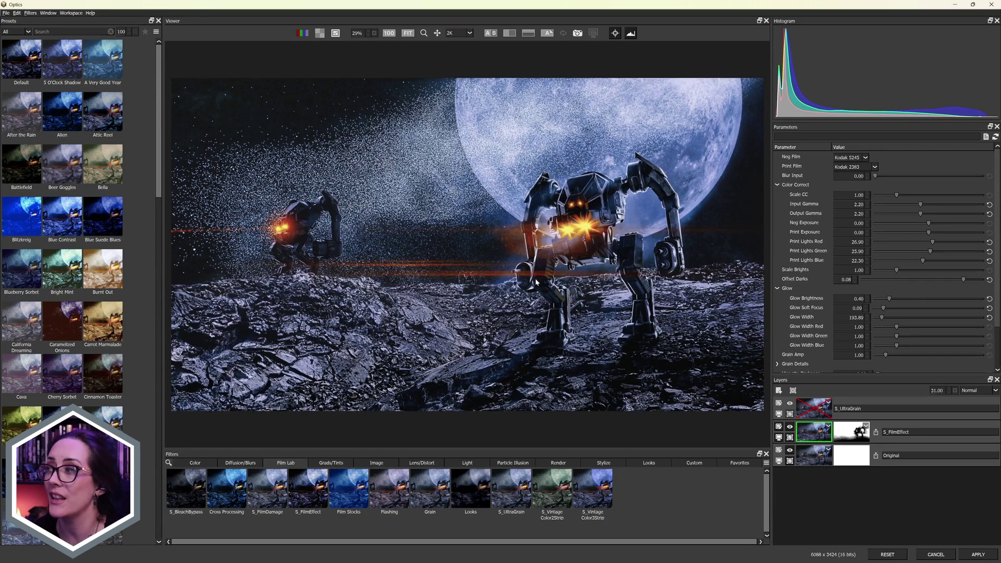
{"action": "left_click", "coordinate": [986, 138]}
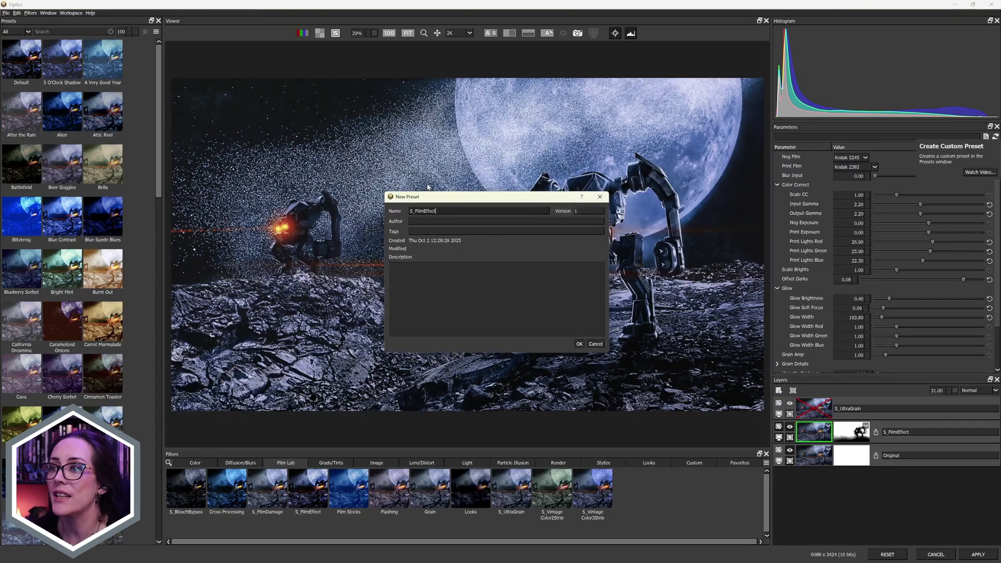
{"action": "left_click", "coordinate": [580, 345]}
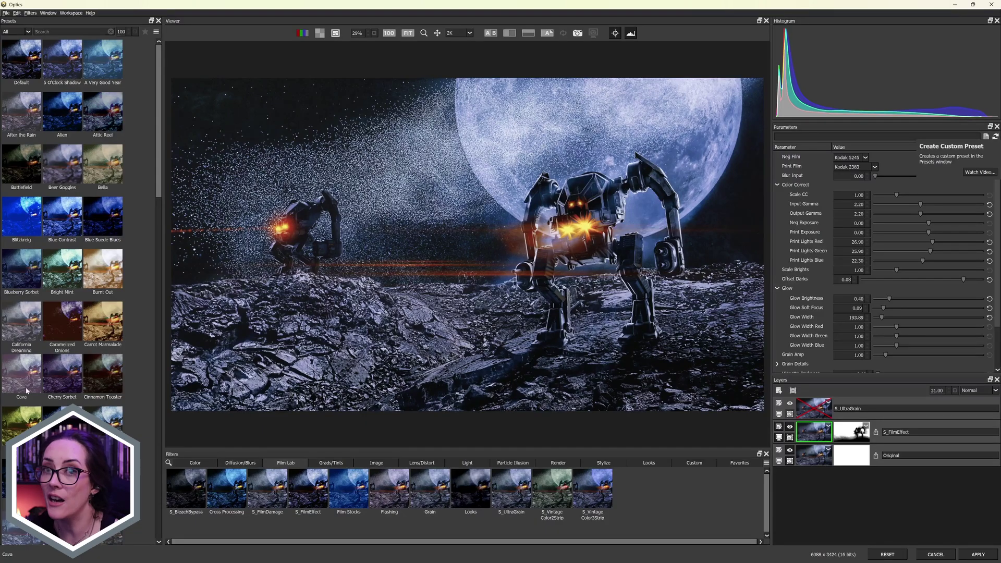
{"action": "left_click", "coordinate": [695, 463]}
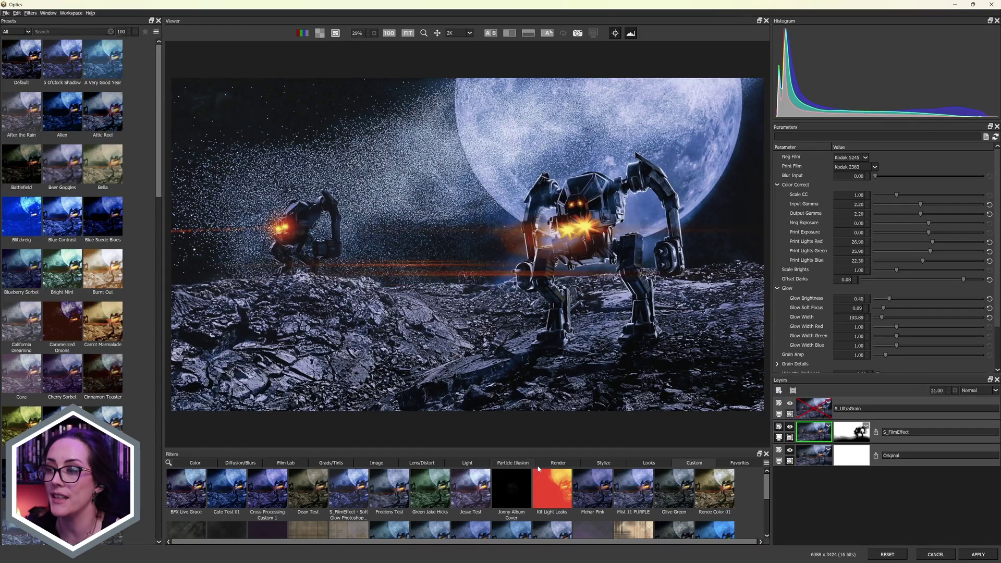
{"action": "left_click", "coordinate": [299, 464]}
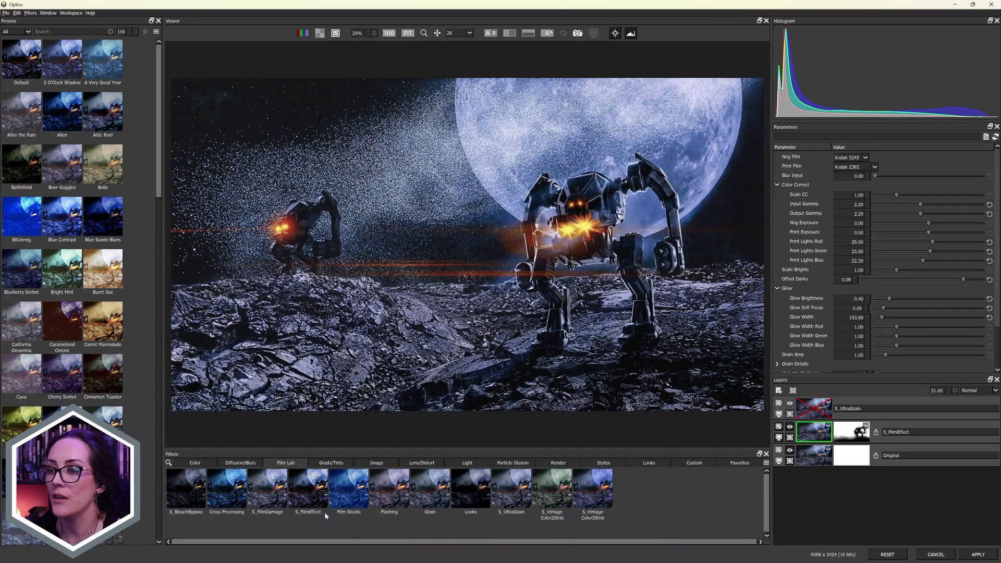
Inspect the S_FilmEffect layer's painted mask strokes, then view the S_UltraGrain grain settings.
{"action": "left_click", "coordinate": [312, 504]}
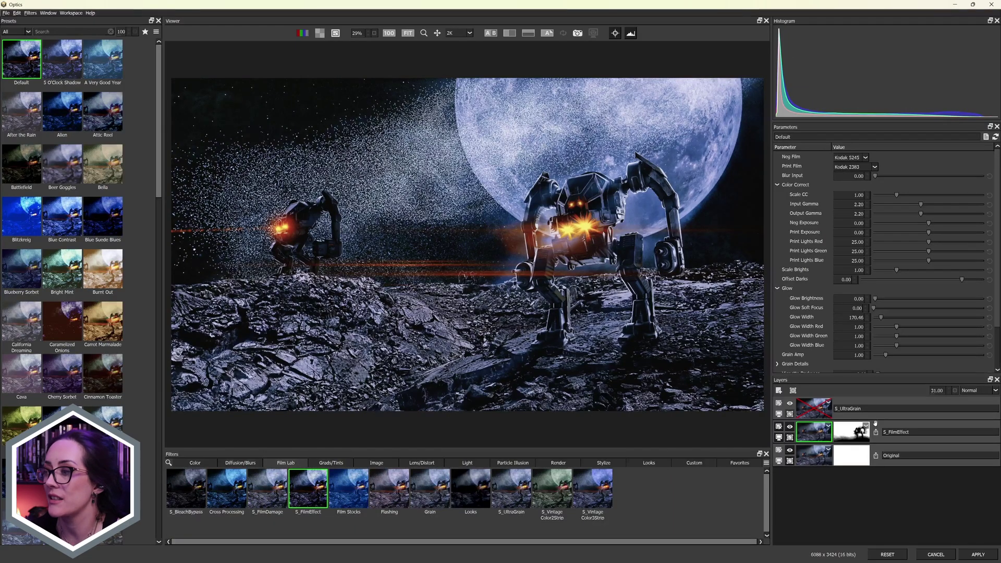
{"action": "left_click", "coordinate": [853, 434]}
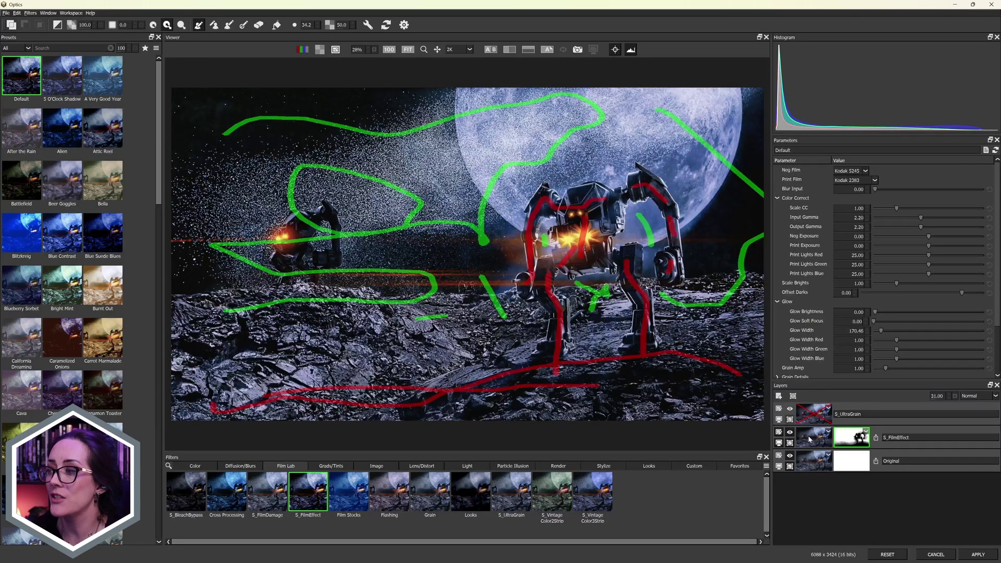
{"action": "left_click", "coordinate": [810, 440]}
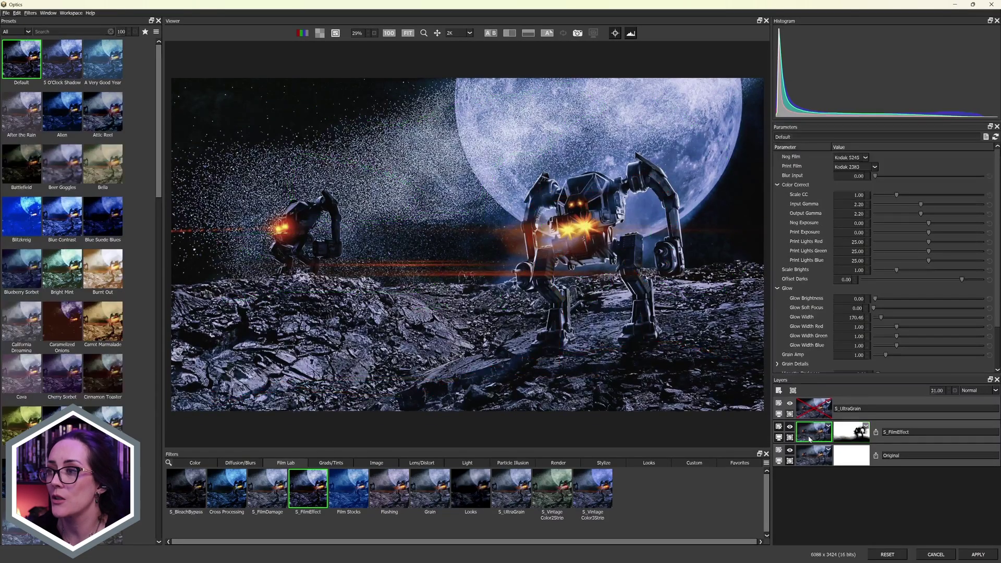
{"action": "left_click", "coordinate": [803, 406]}
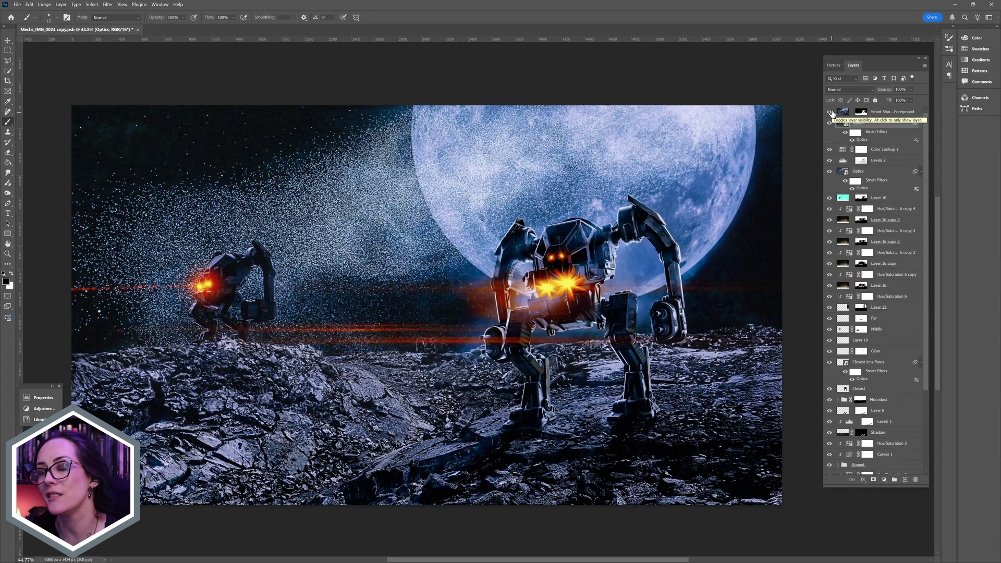
{"action": "left_click", "coordinate": [892, 113]}
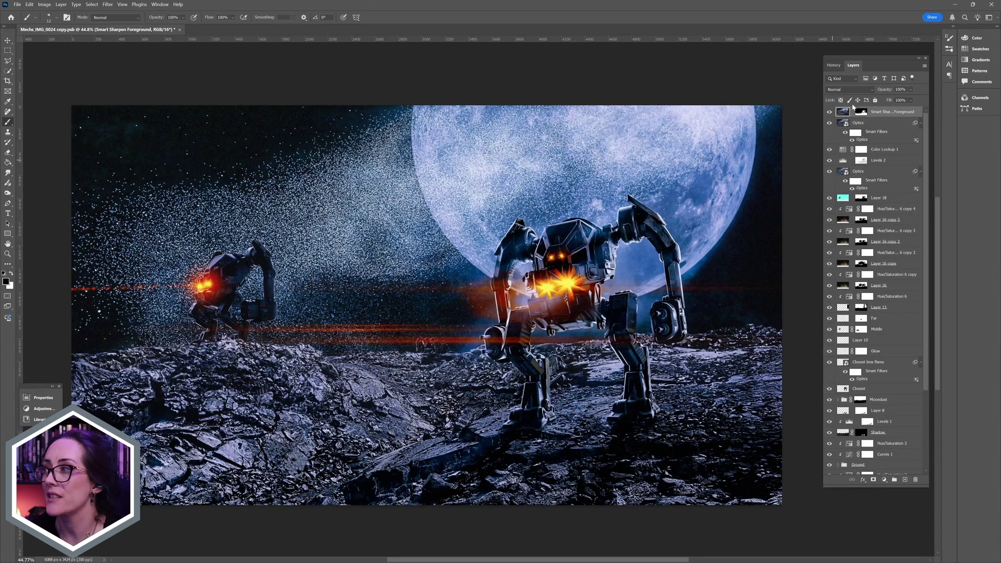
{"action": "left_click", "coordinate": [108, 5]}
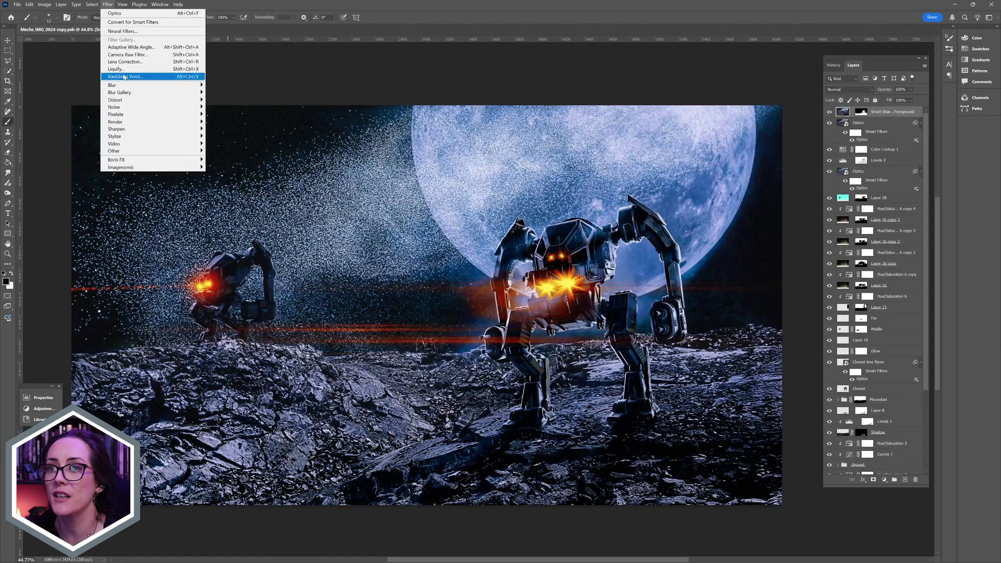
{"action": "mouse_move", "coordinate": [158, 132]}
{"action": "key", "text": "Escape"}
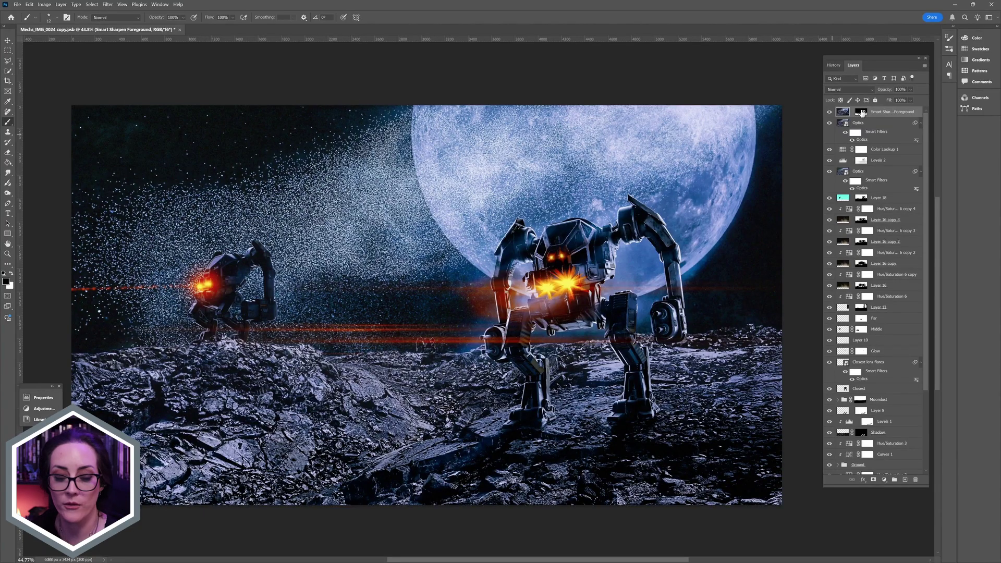
{"action": "left_click", "coordinate": [861, 112], "text": "alt"}
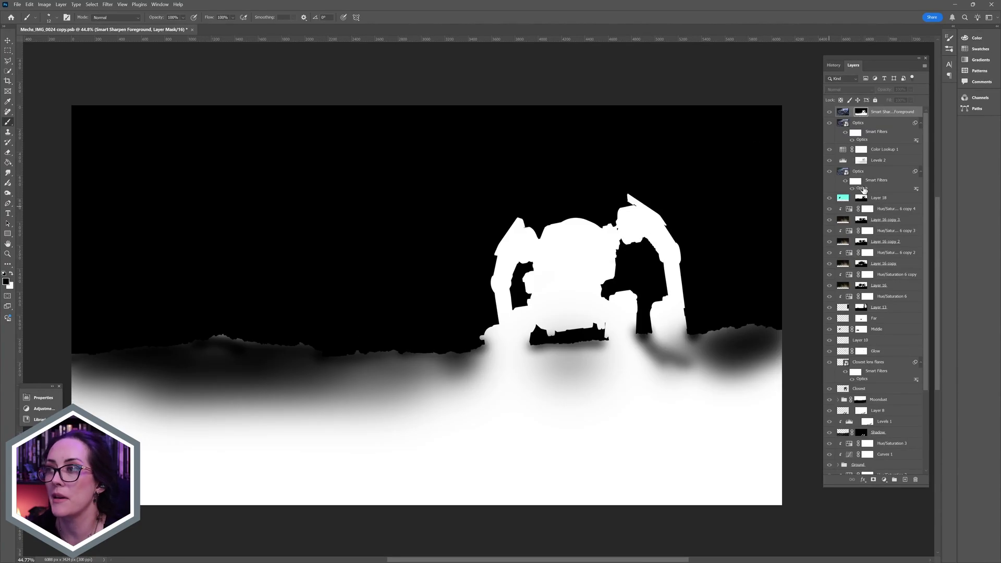
{"action": "left_click", "coordinate": [862, 113], "text": "alt"}
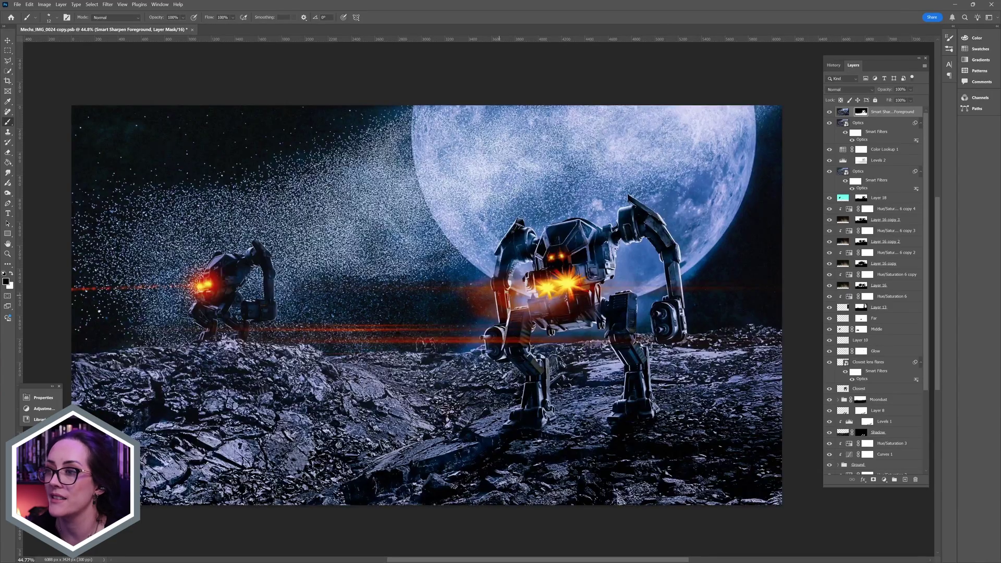
{"action": "scroll", "coordinate": [553, 383], "scroll_direction": "up", "scroll_amount": 3}
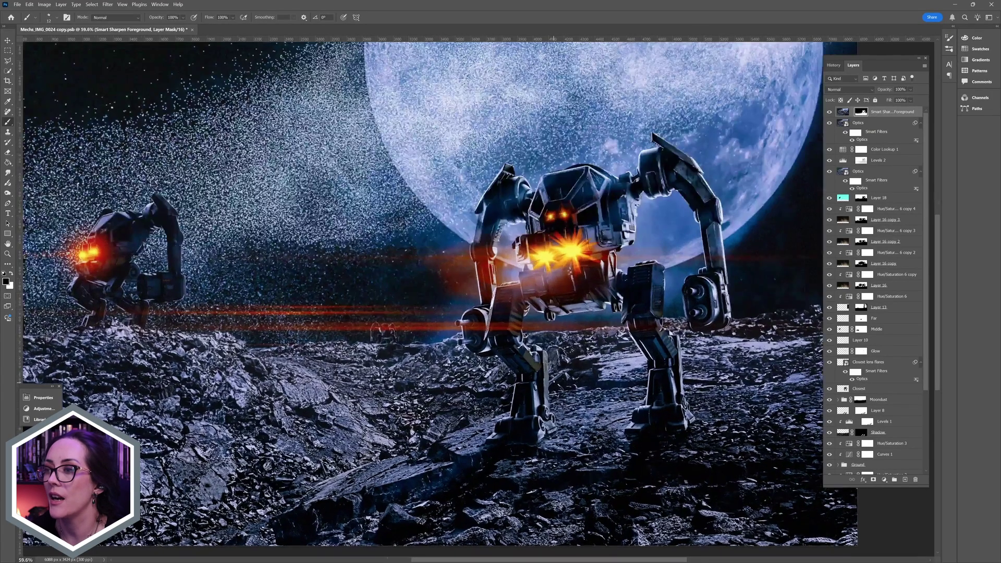
{"action": "scroll", "coordinate": [554, 271], "scroll_direction": "up", "scroll_amount": 5}
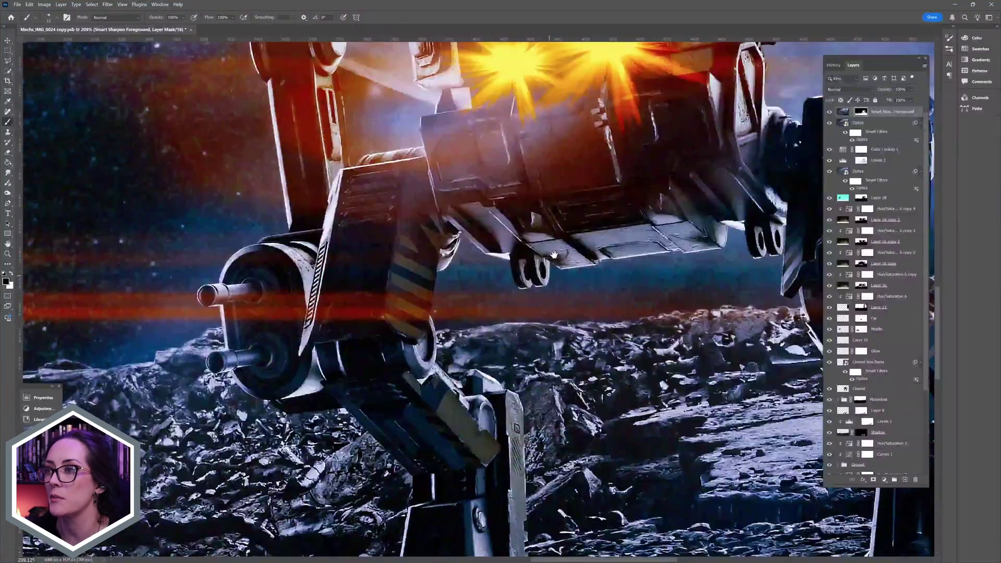
{"action": "left_click_drag", "start_coordinate": [554, 254], "coordinate": [497, 493]}
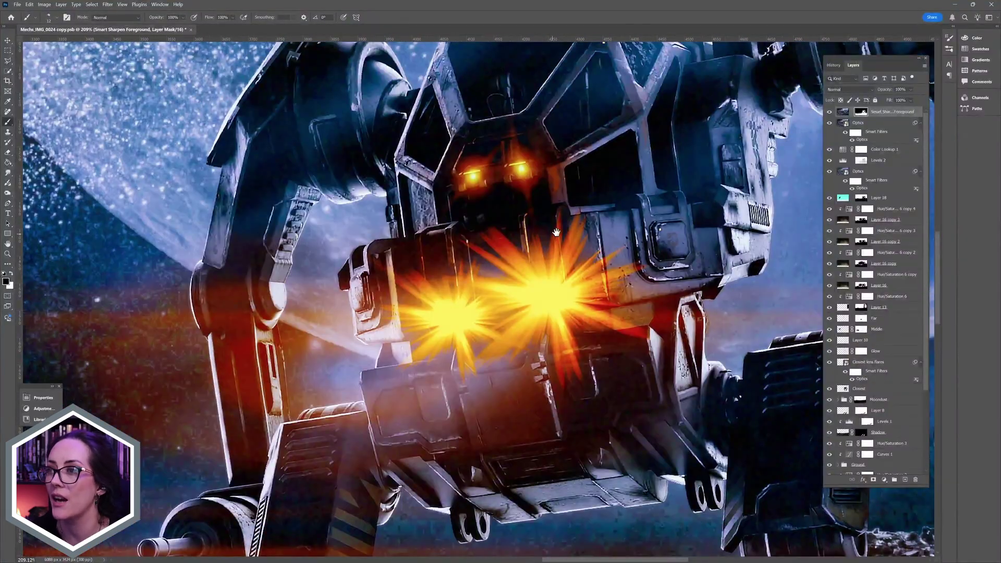
{"action": "left_click_drag", "start_coordinate": [673, 444], "coordinate": [428, 151]}
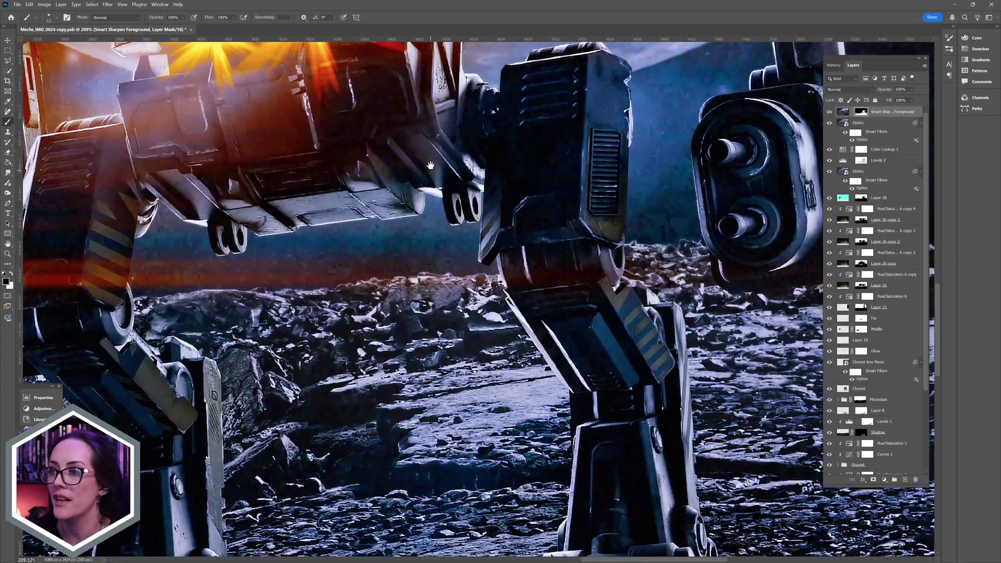
{"action": "left_click_drag", "start_coordinate": [184, 238], "coordinate": [229, 200]}
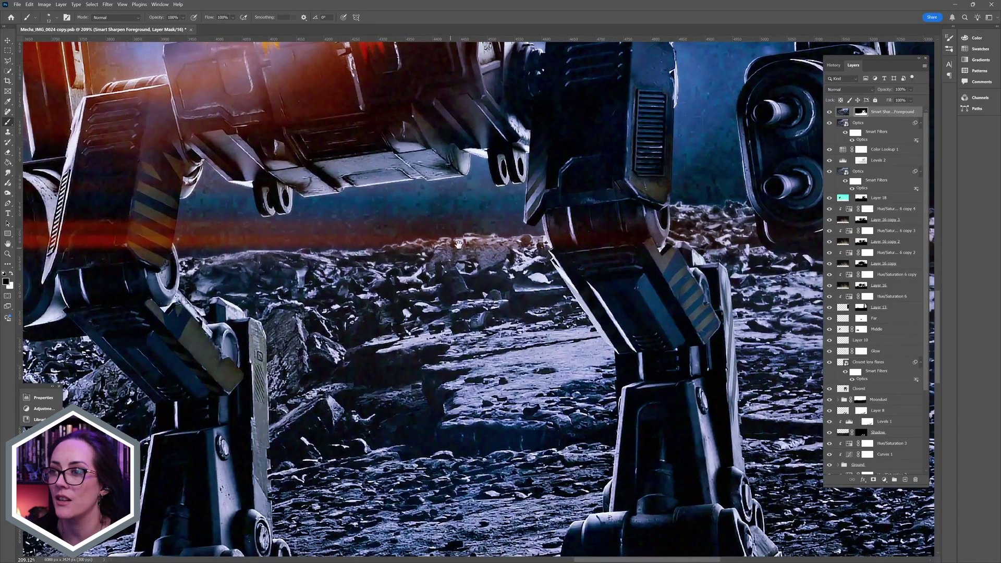
{"action": "left_click_drag", "start_coordinate": [111, 246], "coordinate": [566, 265]}
{"action": "scroll", "coordinate": [567, 264], "scroll_direction": "down", "scroll_amount": 5}
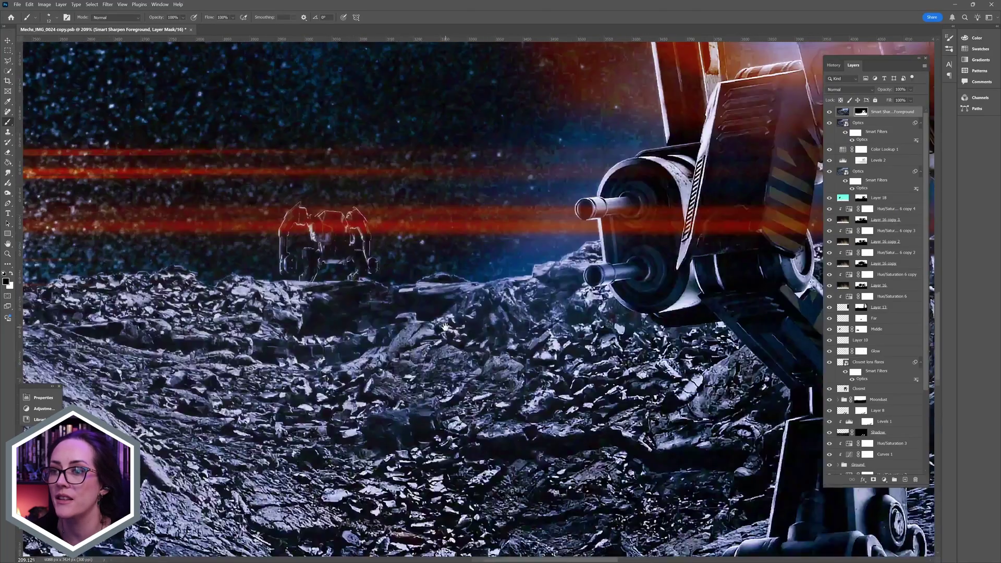
{"action": "scroll", "coordinate": [436, 371], "scroll_direction": "down", "scroll_amount": 6}
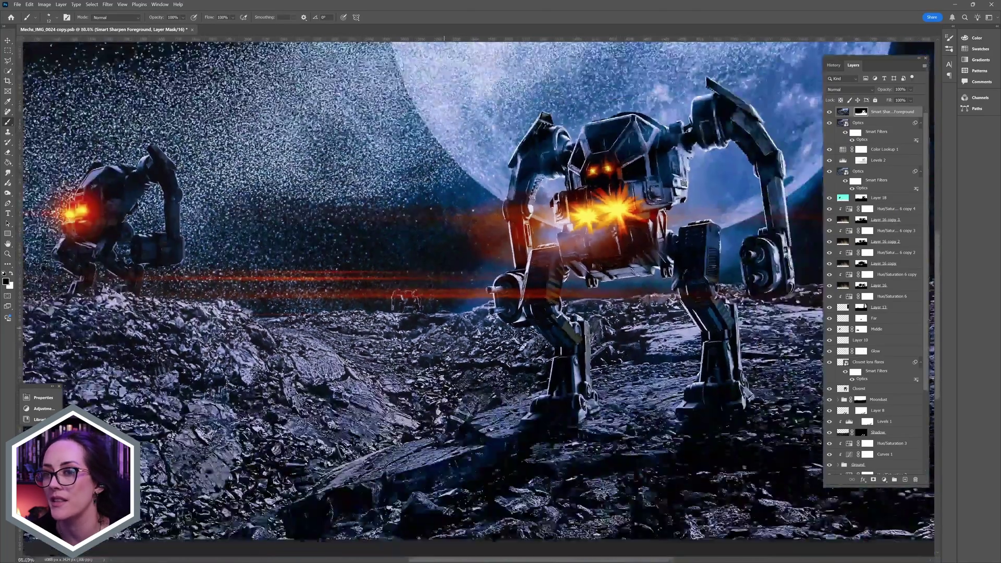